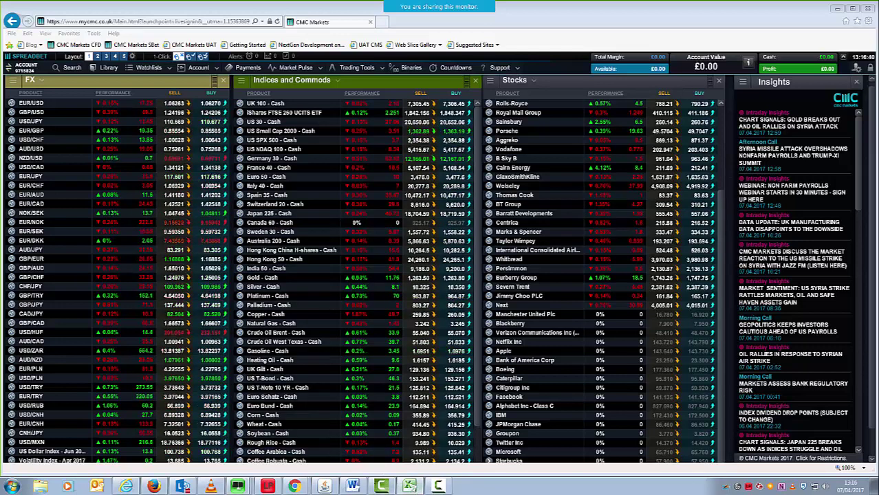
Bring back the NFP.xlsx workbook, maximize it, and select the empty cell C8.
key("alt+Tab")
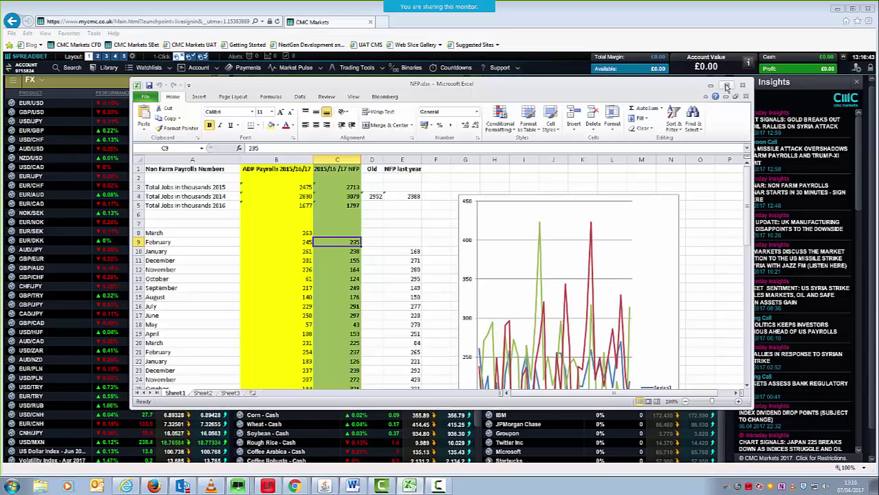
left_click(726, 86)
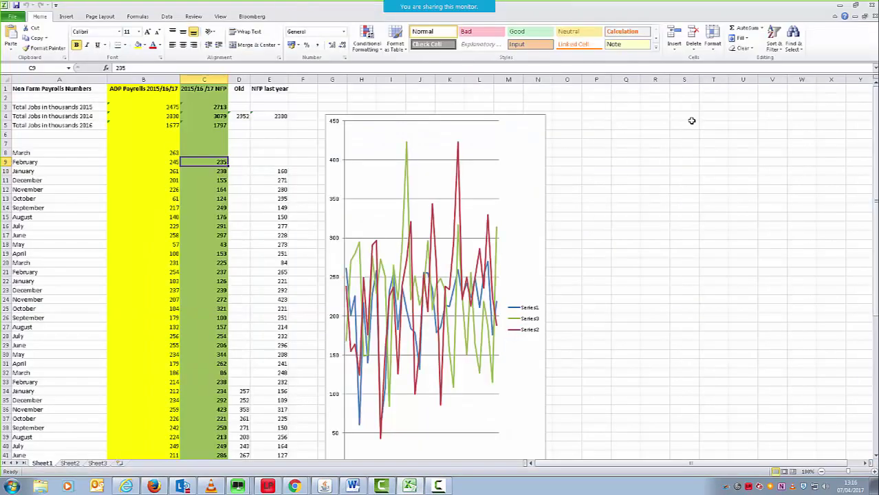
left_click(211, 153)
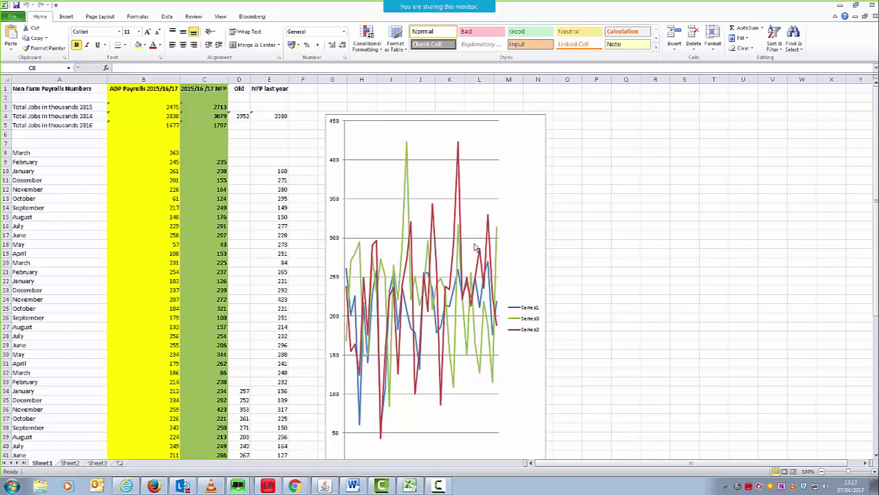
Step through the ADP figures down column B, then restore down the NFP.xlsx window.
left_click(161, 153)
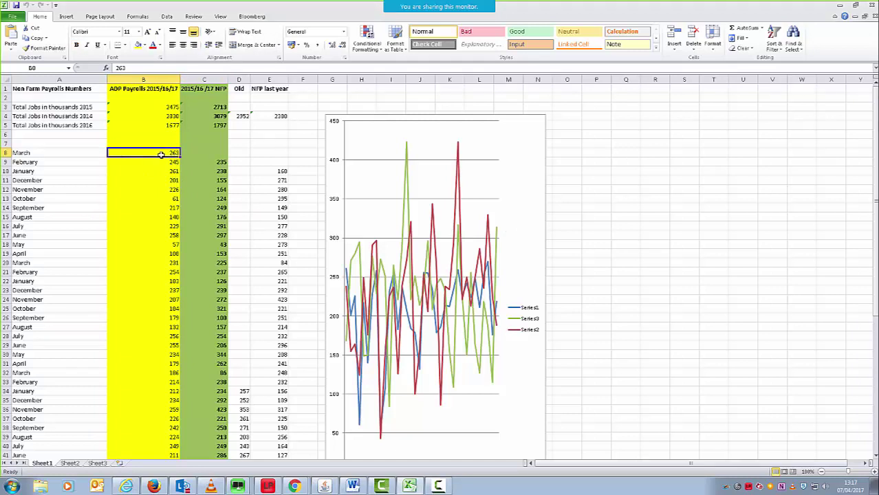
key("Down")
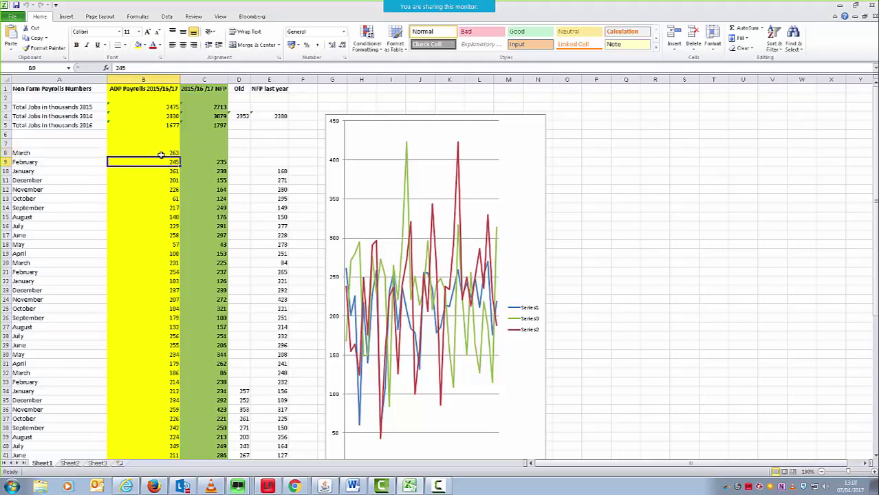
key("Down")
key("Down")
key("Up")
key("Down")
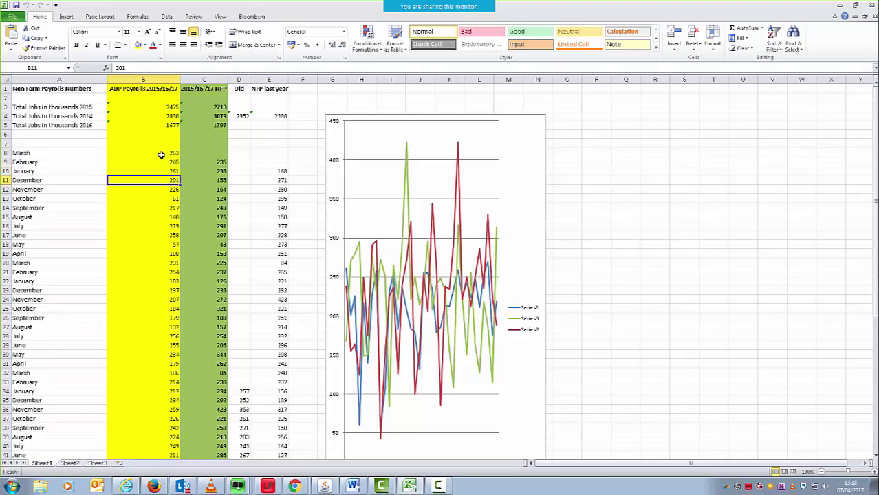
key("Down")
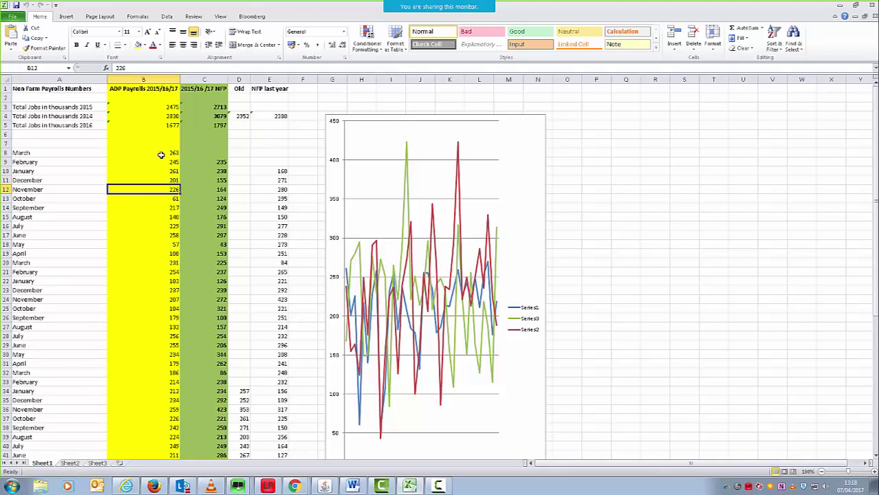
key("Down")
key("Down")
key("Down")
key("Up")
key("Up")
key("Up")
key("Up")
key("Up")
key("Up")
key("Up")
key("Right")
key("Down")
key("Down")
key("Up")
key("Up")
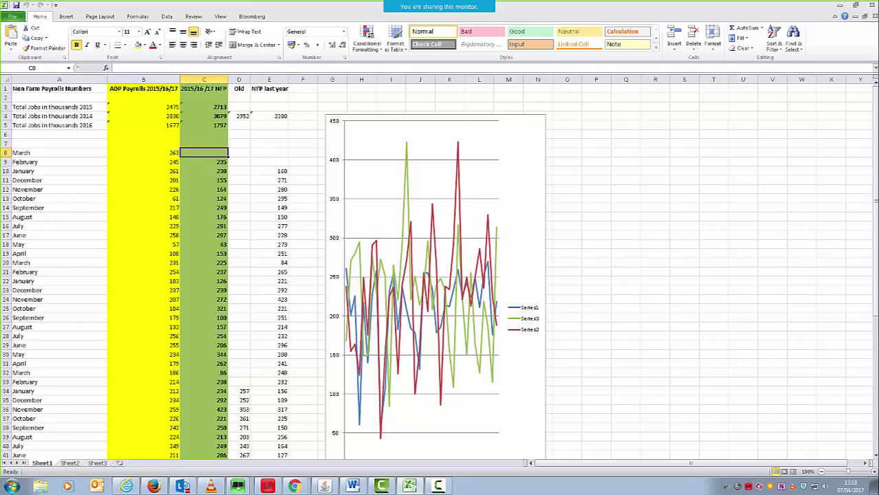
left_click(854, 5)
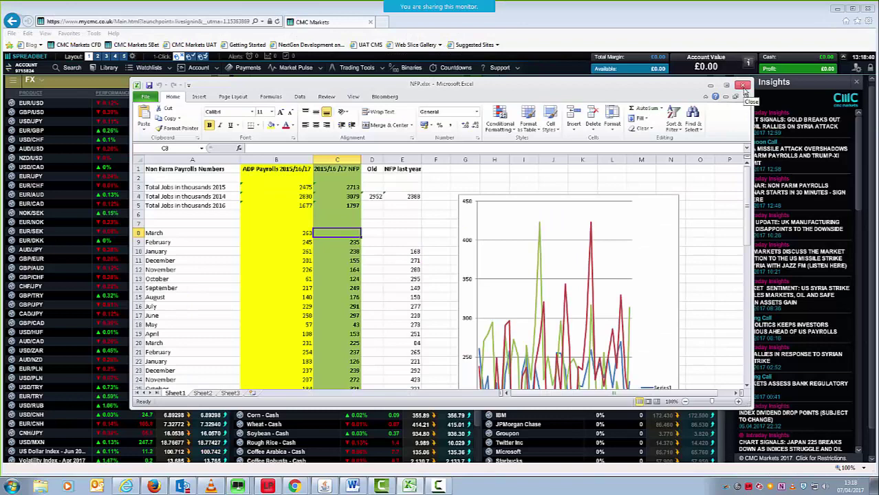
Close the NFP.xlsx payrolls workbook.
left_click(743, 87)
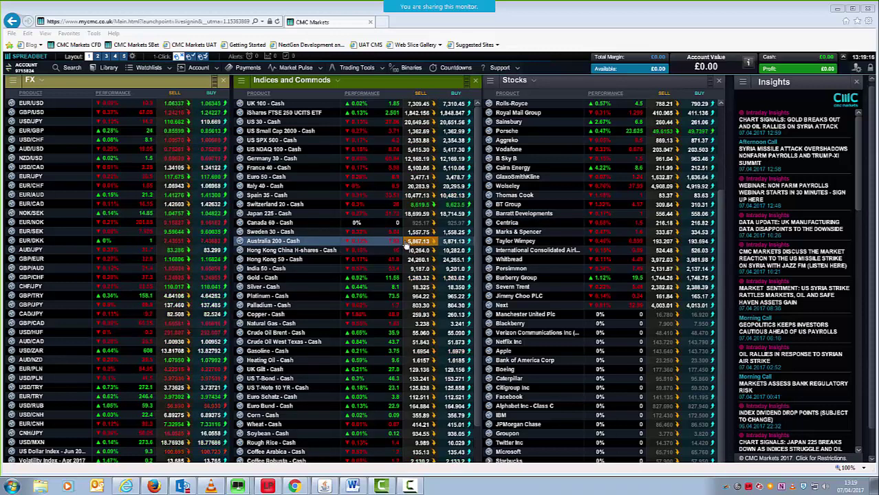
Open the saved EUR/USD chart and switch it to 1-day candles.
left_click(12, 107)
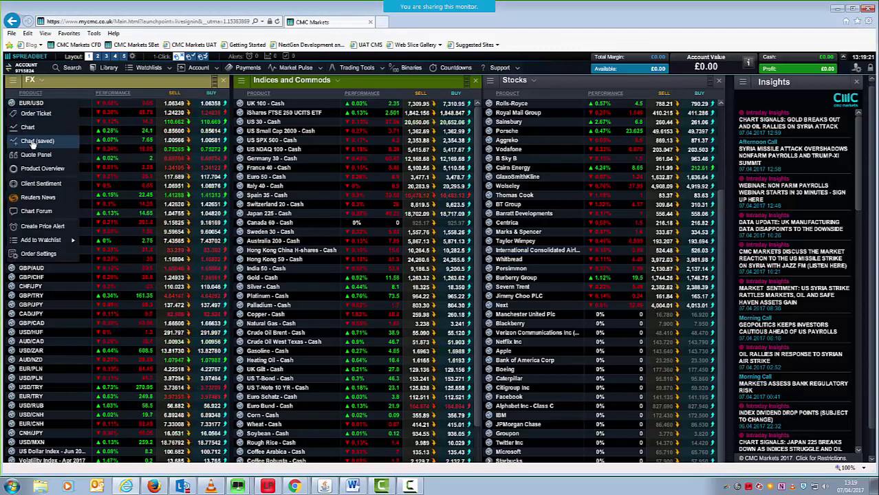
left_click(40, 141)
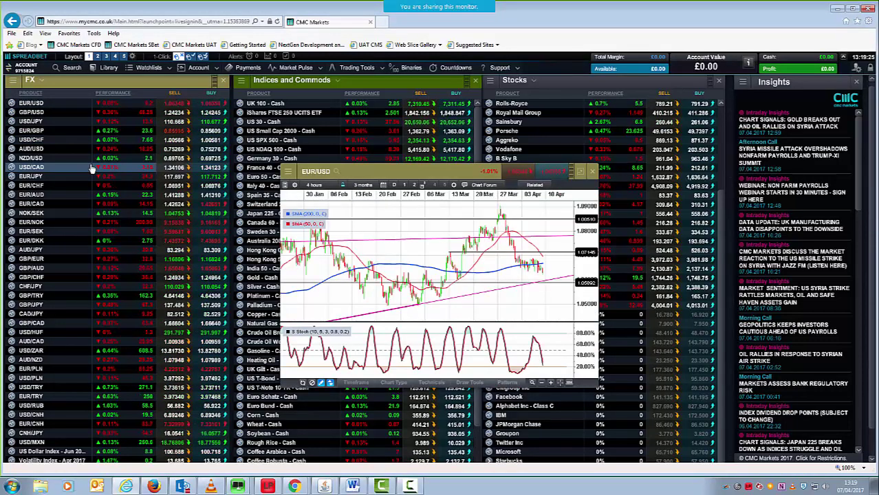
left_click(313, 185)
left_click(335, 332)
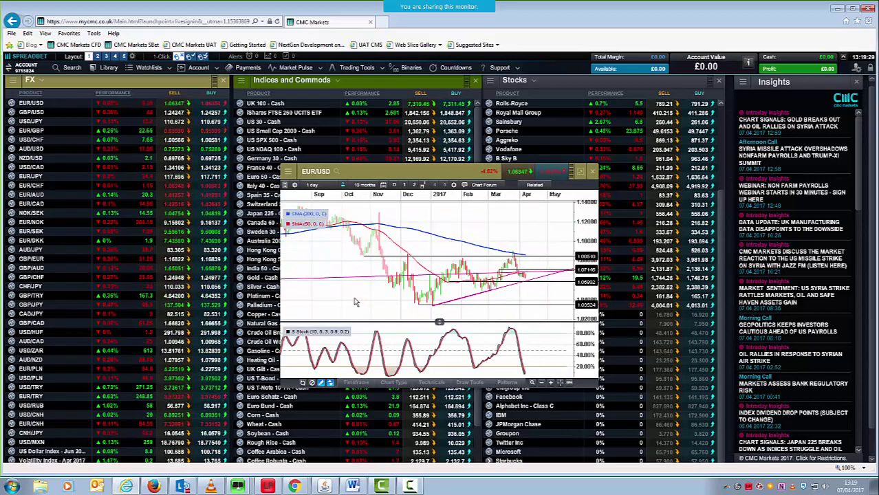
Move, enlarge and zoom out the EUR/USD chart, then close it and open a USD/JPY chart.
left_click_drag(358, 171, 167, 156)
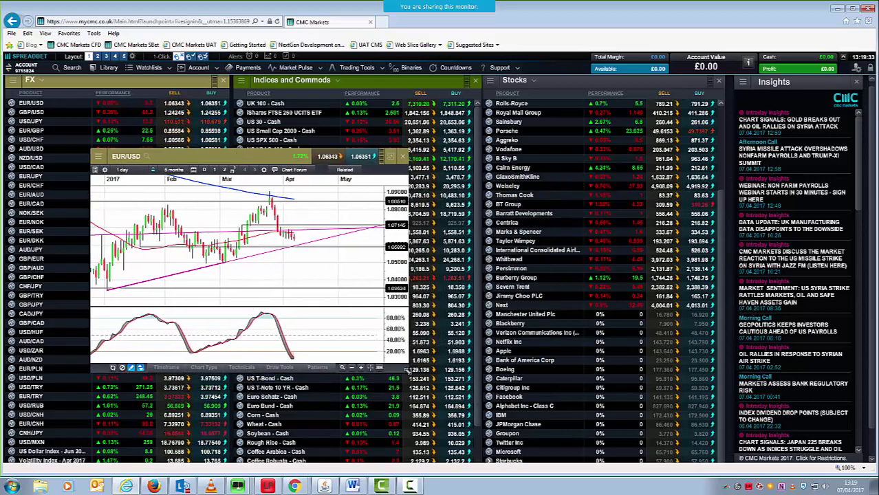
left_click_drag(408, 364, 622, 436)
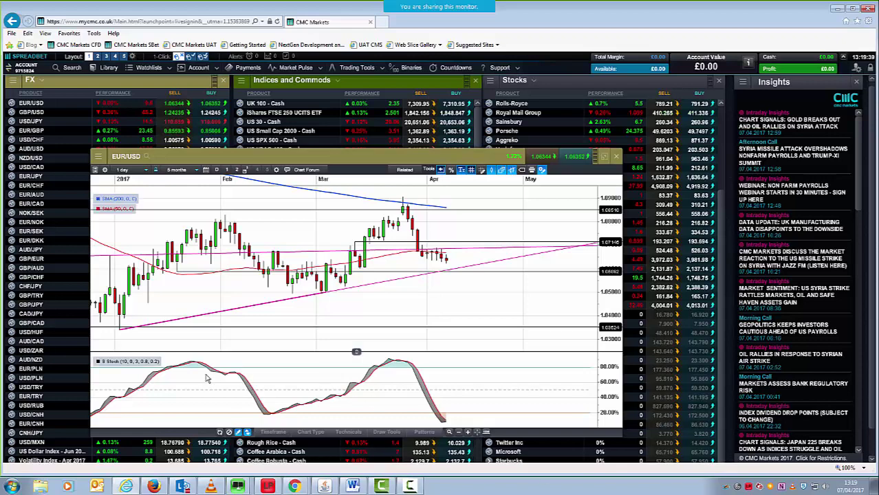
scroll(201, 313, "down", 2)
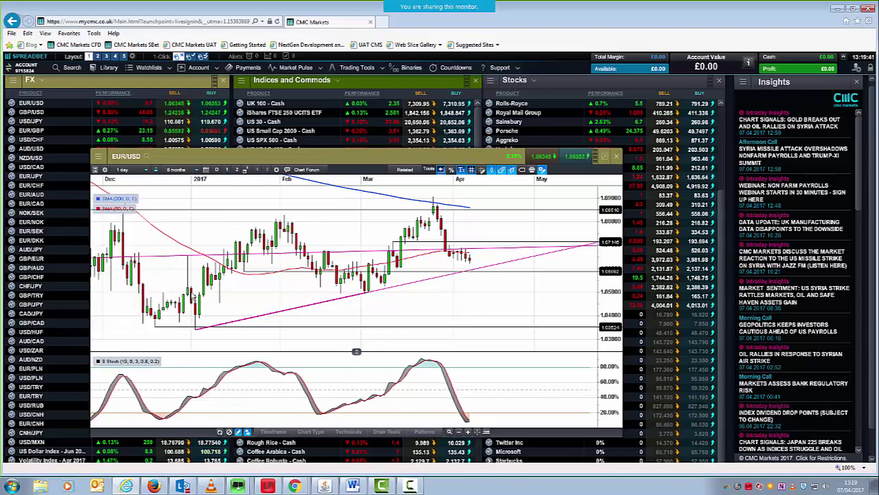
scroll(222, 280, "down", 1)
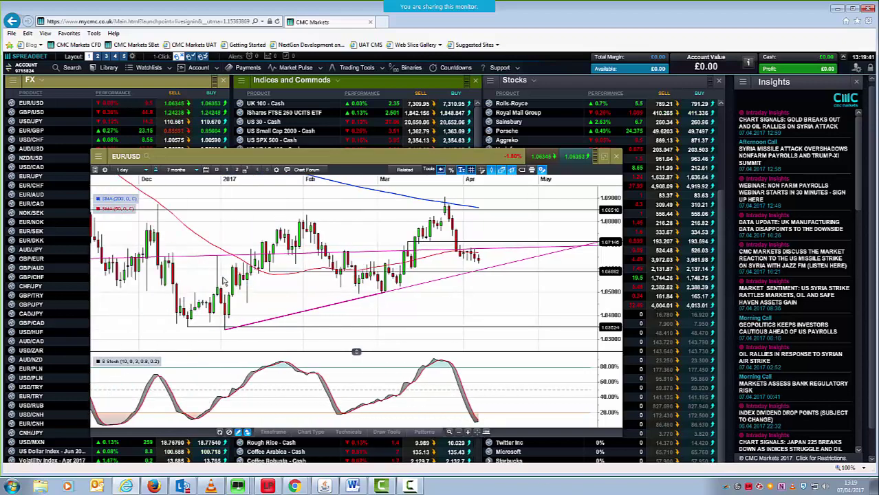
left_click(616, 159)
left_click(12, 121)
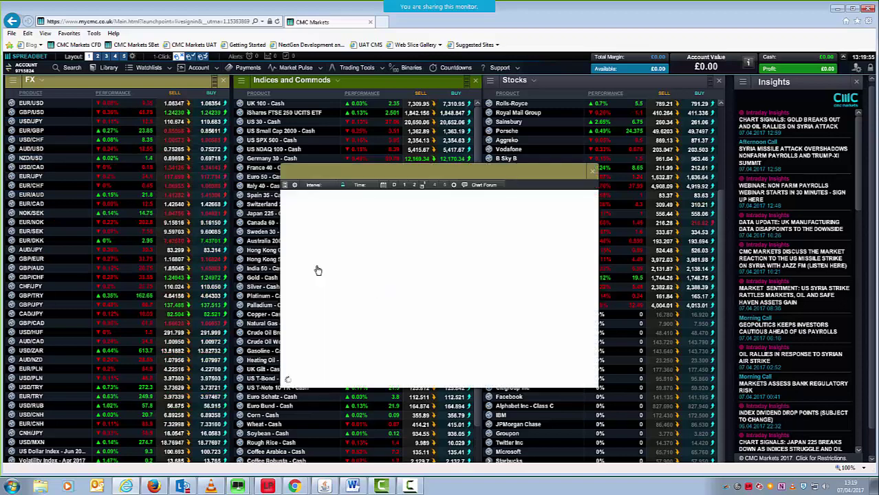
Stack the Average Earnings, Employment Change, Manufacturing Payrolls and Non-Farm Payrolls alerts along the right side.
scroll(402, 297, "up", 3)
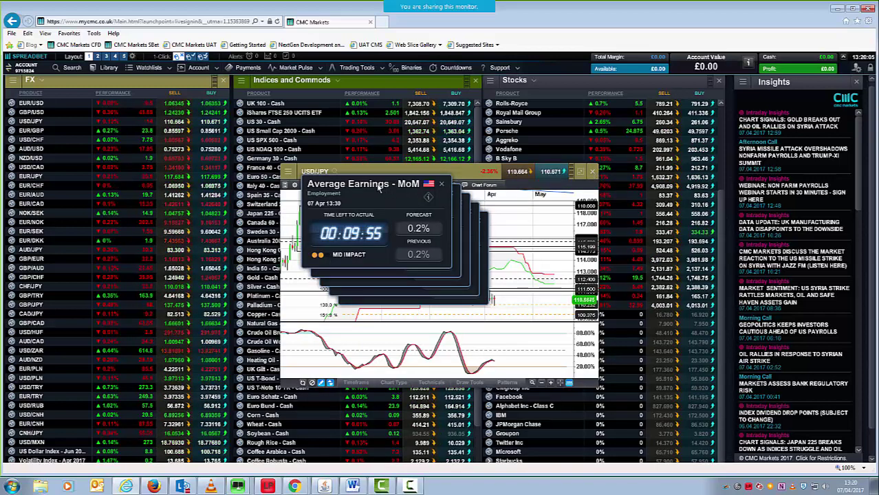
left_click_drag(381, 187, 784, 99)
left_click_drag(375, 193, 546, 245)
left_click_drag(646, 259, 781, 198)
left_click_drag(434, 245, 779, 290)
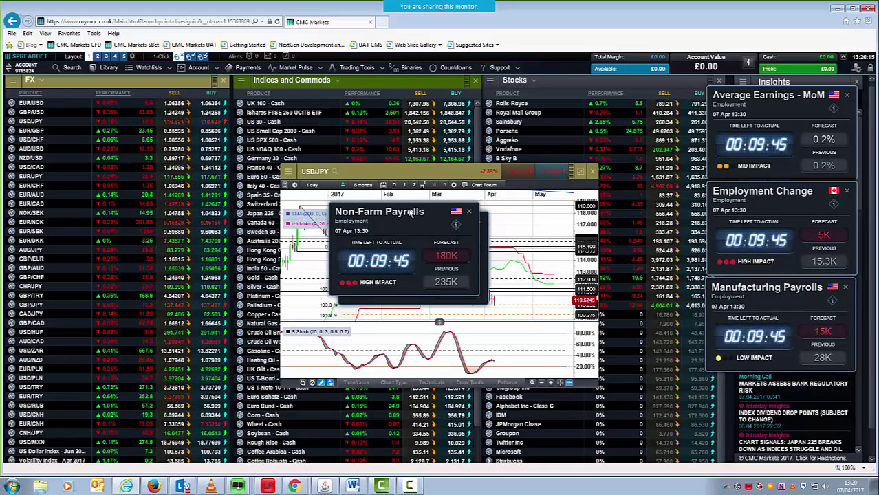
left_click_drag(420, 211, 792, 381)
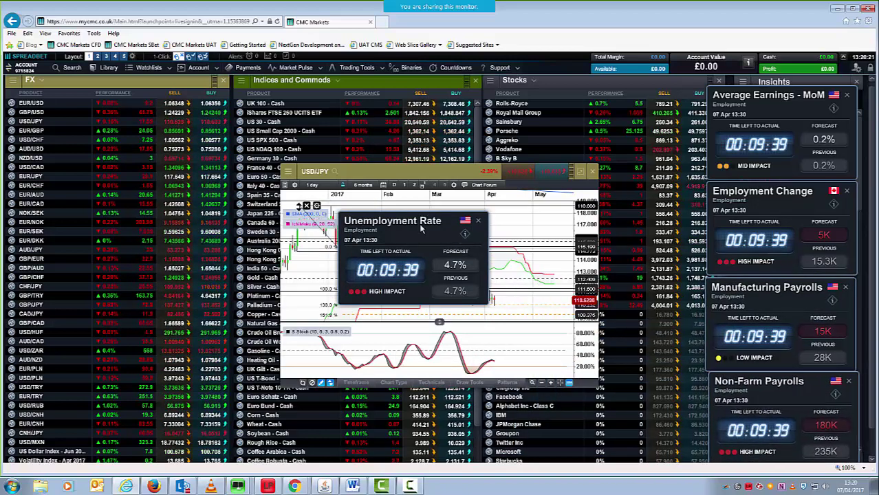
left_click_drag(419, 223, 444, 226)
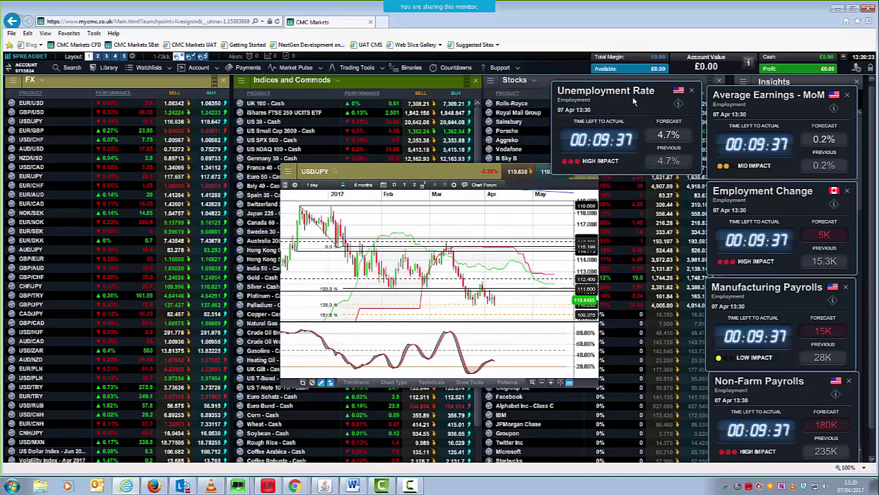
Move the USD/JPY chart window left and enlarge it.
left_click_drag(458, 177, 395, 207)
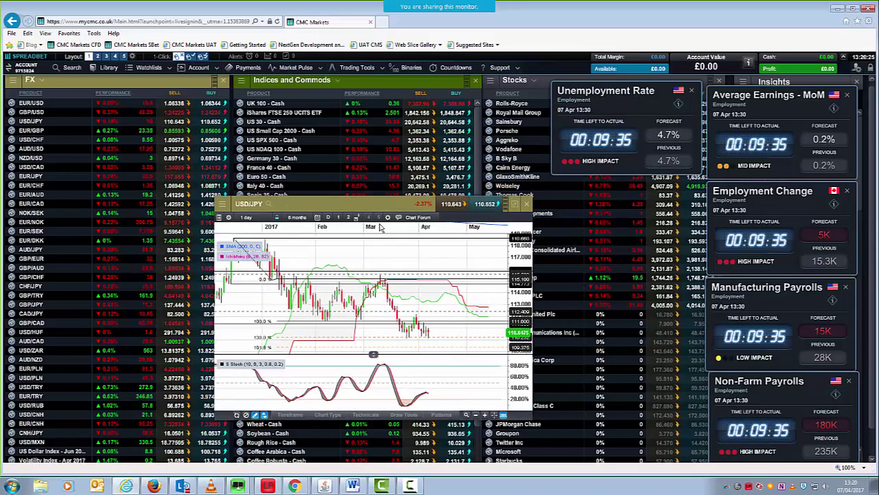
left_click_drag(322, 196, 263, 195)
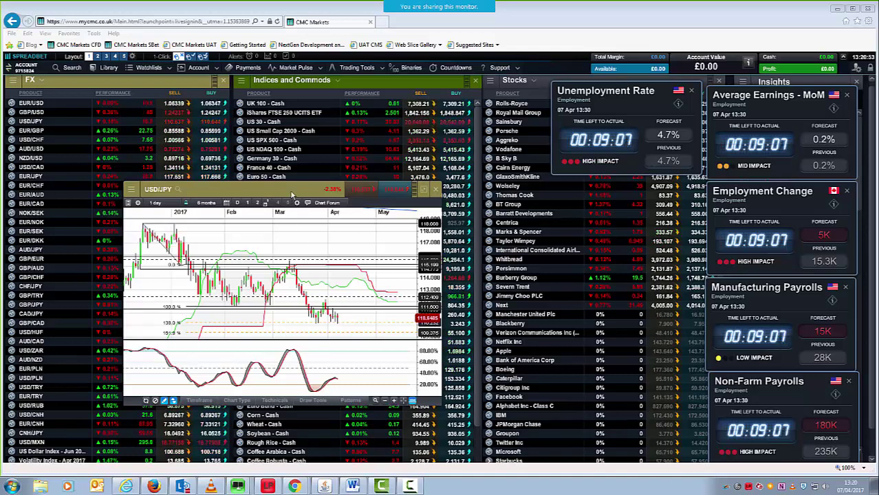
left_click_drag(431, 405, 382, 359)
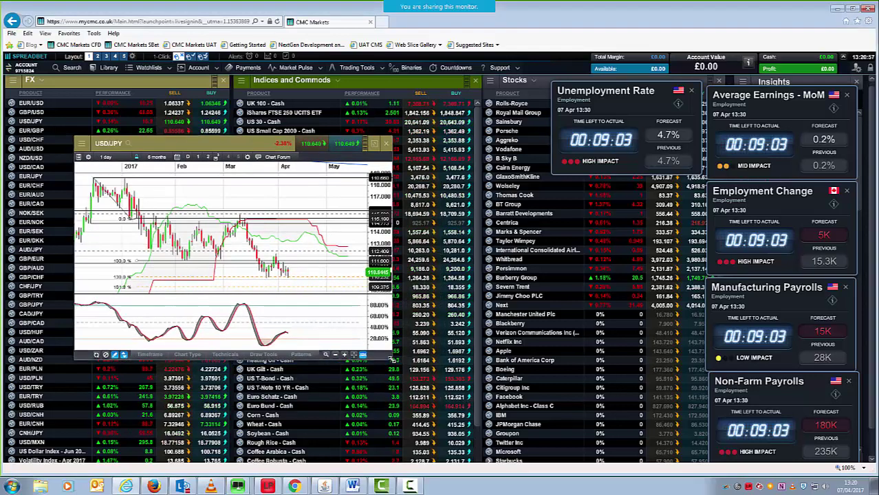
left_click_drag(391, 357, 529, 395)
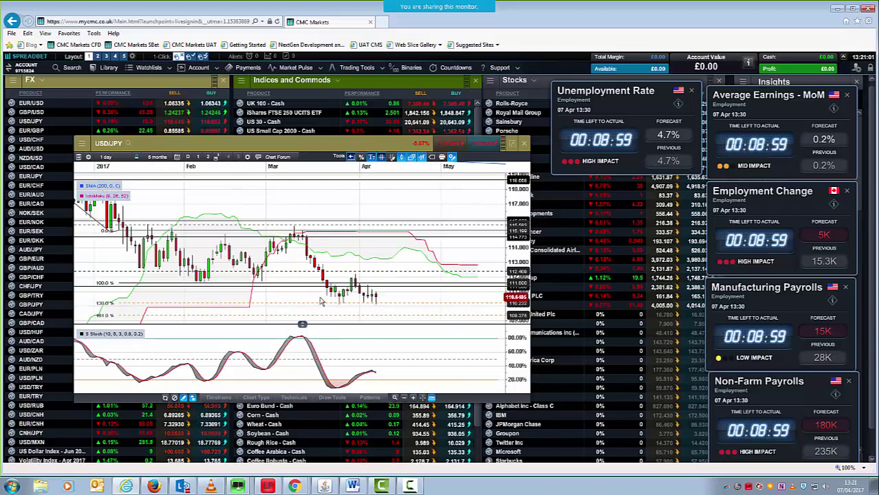
Set the USD/JPY chart to 4-hour candles and zoom in to about two months.
left_click(107, 158)
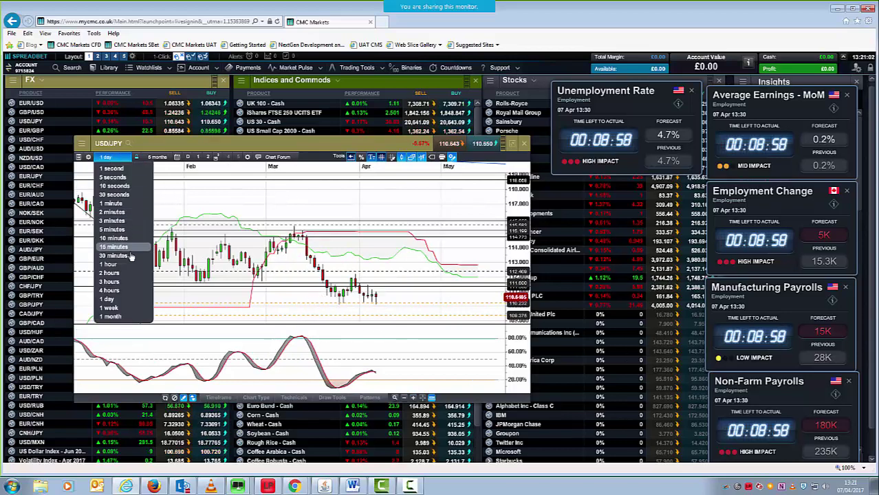
left_click(115, 289)
scroll(194, 258, "up", 2)
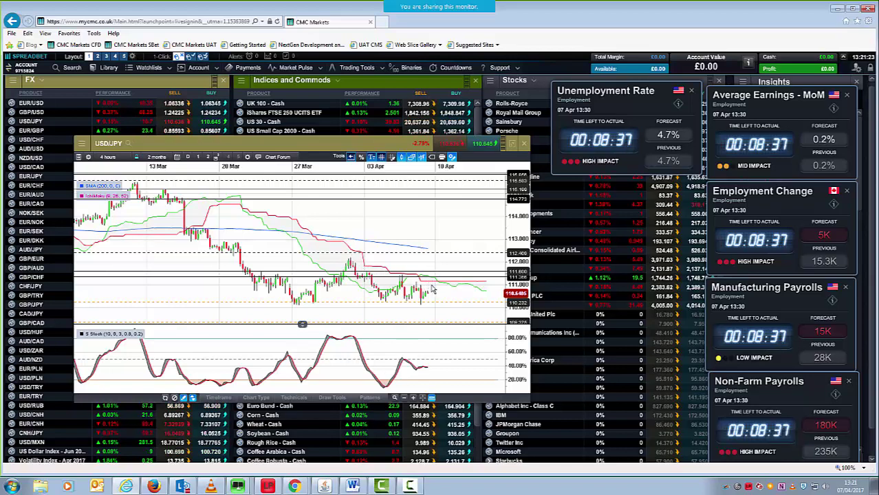
mouse_move(431, 279)
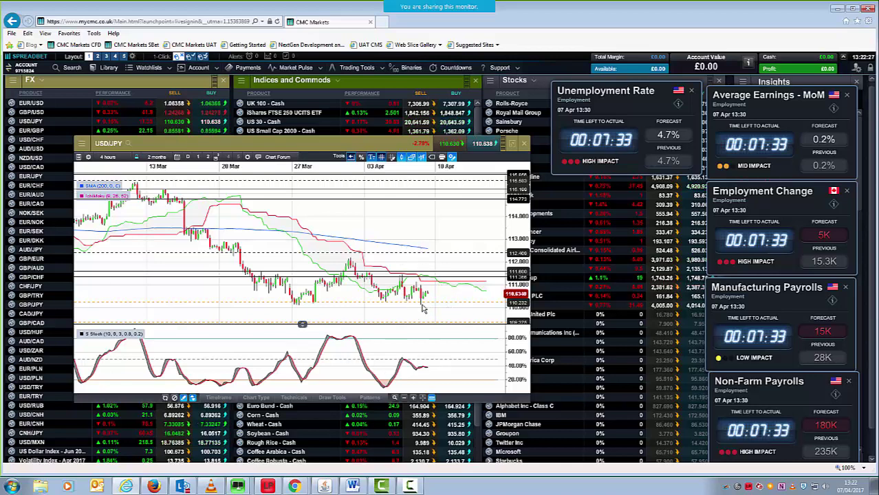
left_click_drag(381, 154, 373, 151)
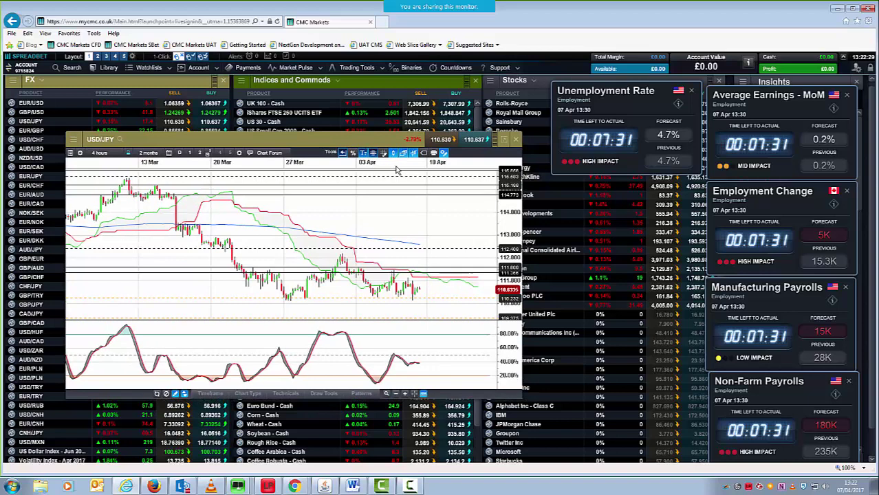
left_click(517, 140)
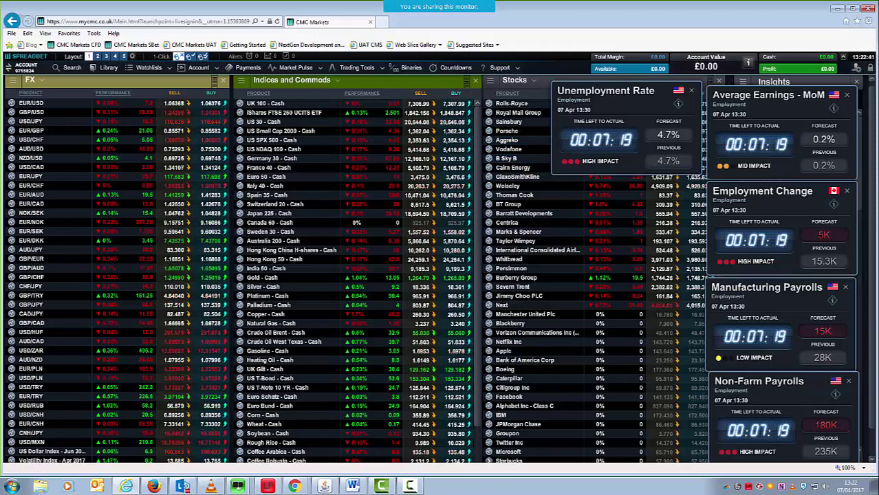
key("alt+Tab")
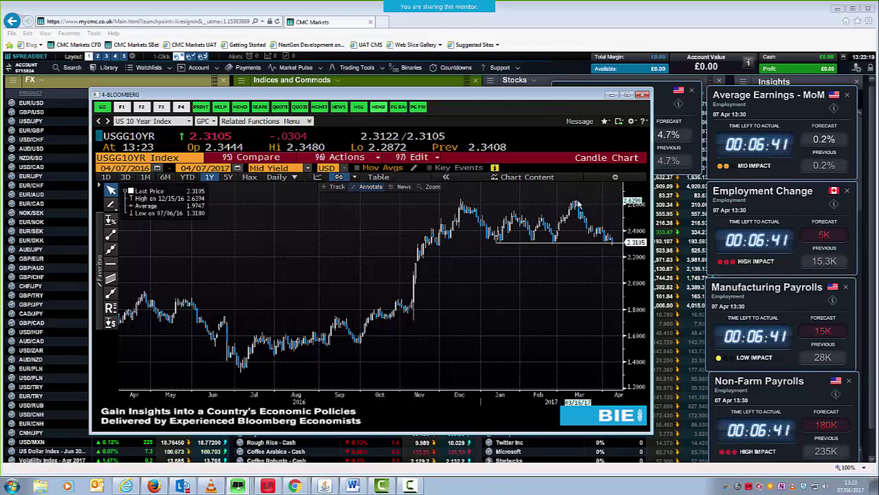
mouse_move(575, 247)
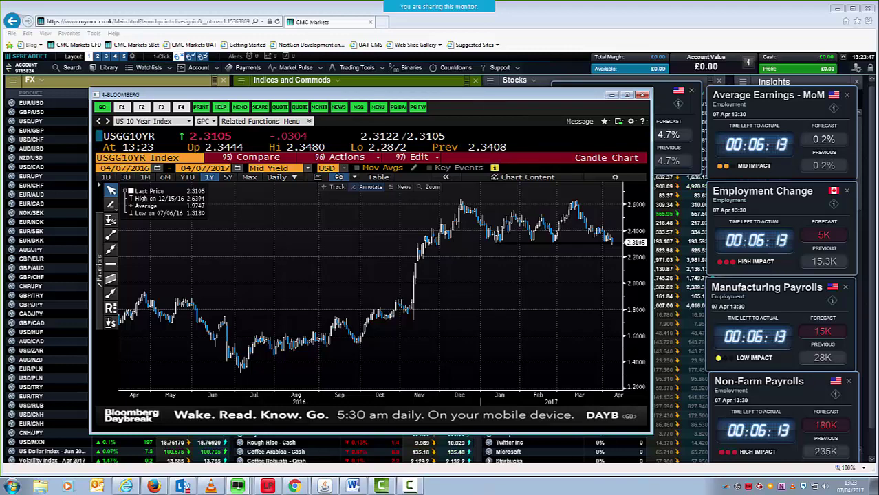
key("alt+Tab")
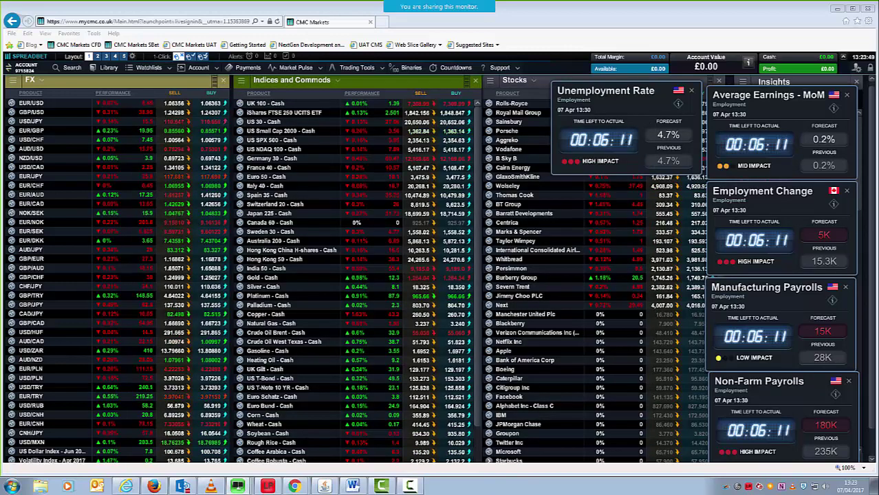
right_click(239, 277)
left_click(265, 317)
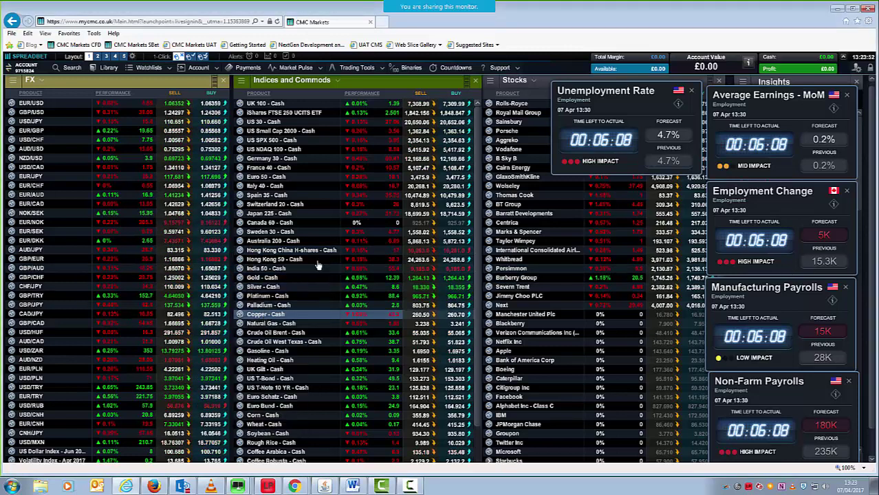
left_click_drag(426, 172, 268, 140)
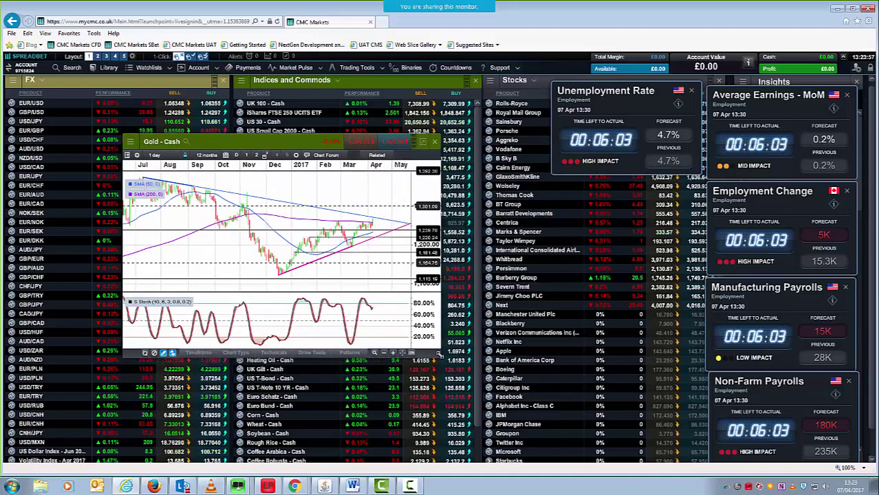
left_click_drag(440, 356, 645, 455)
left_click_drag(390, 141, 301, 114)
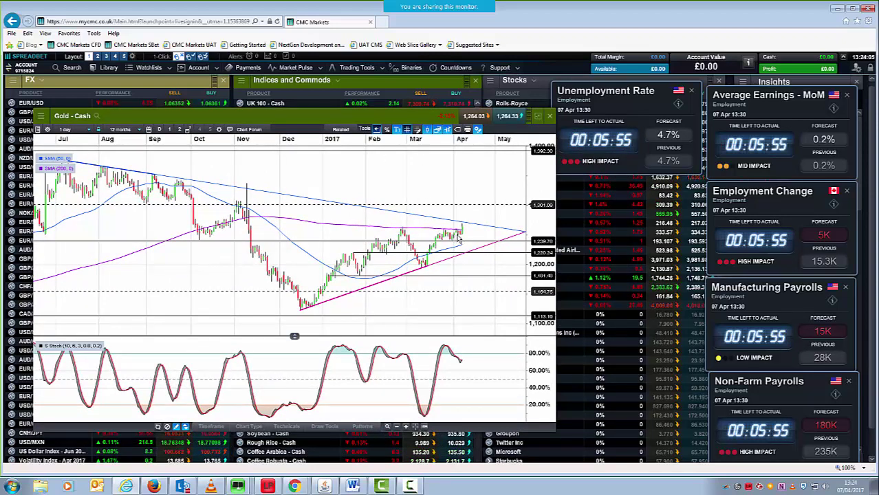
scroll(460, 238, "up", 1)
scroll(459, 238, "down", 3)
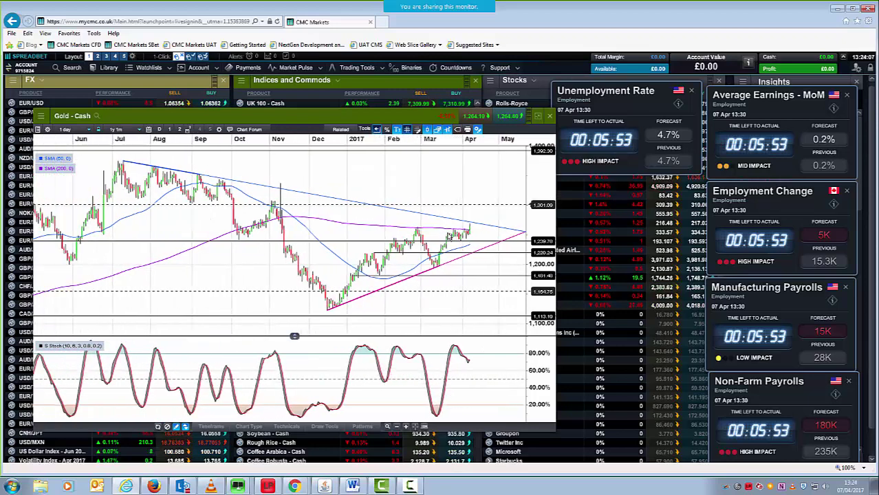
mouse_move(216, 179)
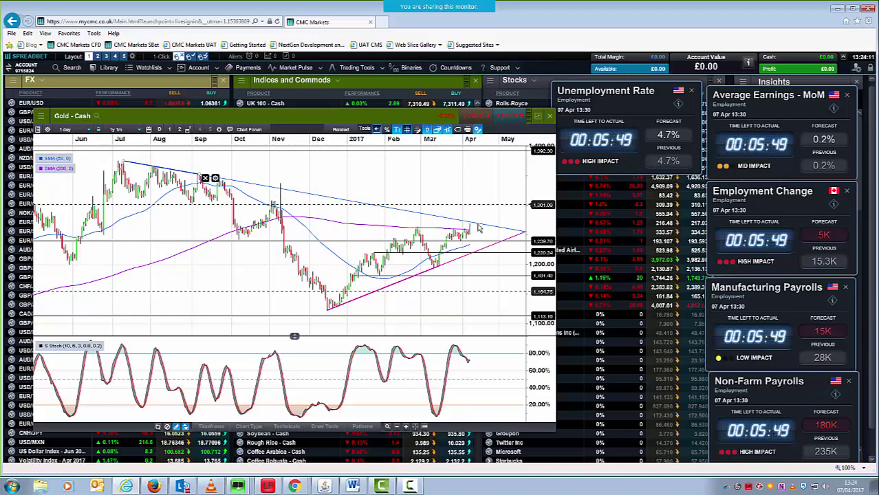
mouse_move(129, 169)
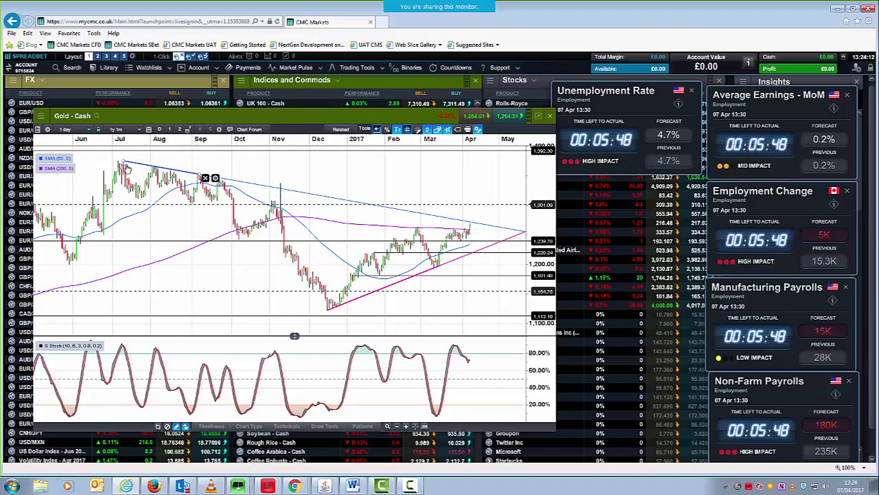
left_click(281, 194)
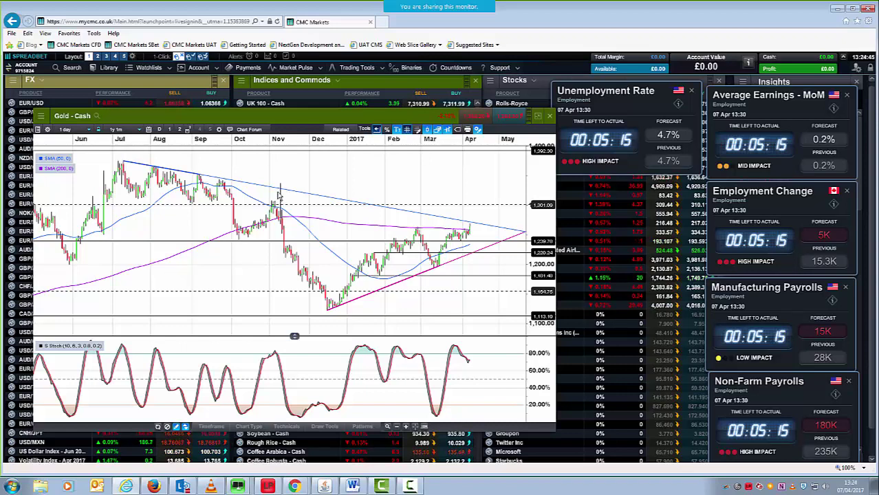
scroll(279, 218, "up", 4)
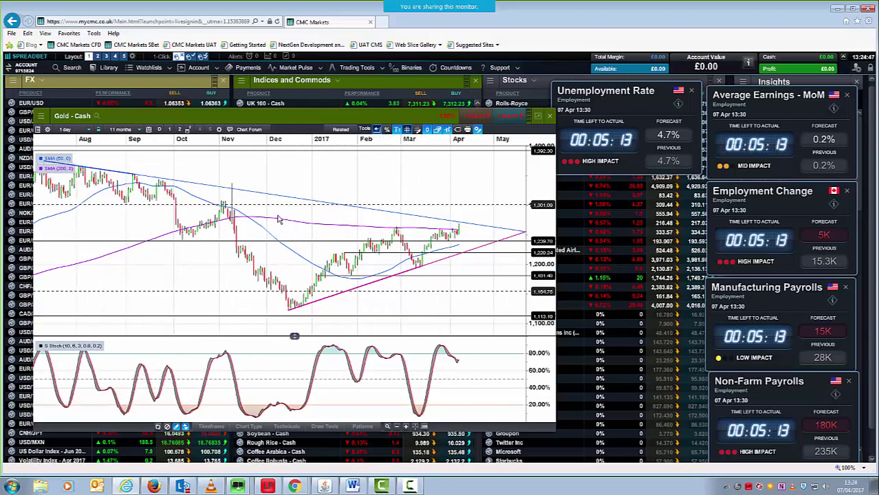
scroll(279, 219, "up", 2)
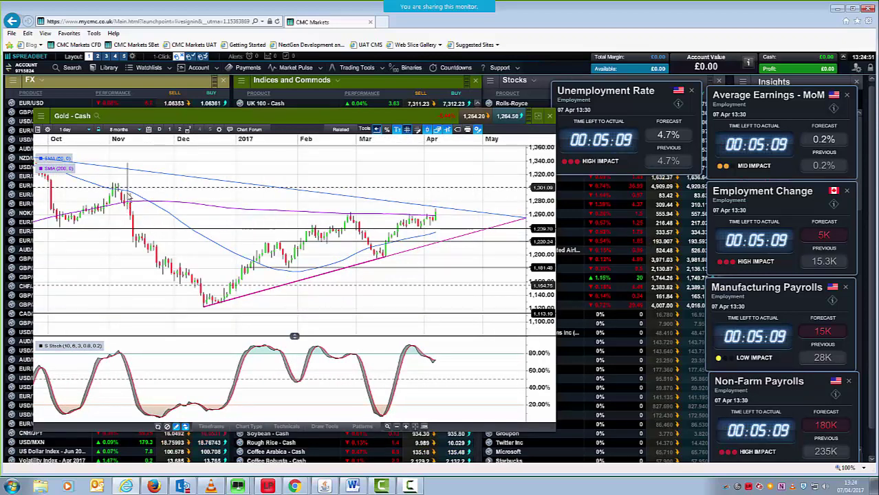
scroll(128, 198, "up", 1)
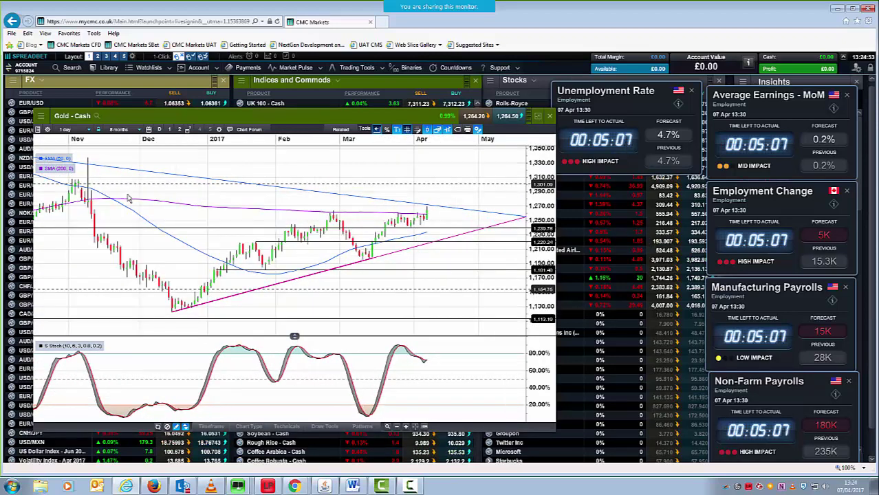
scroll(128, 198, "down", 1)
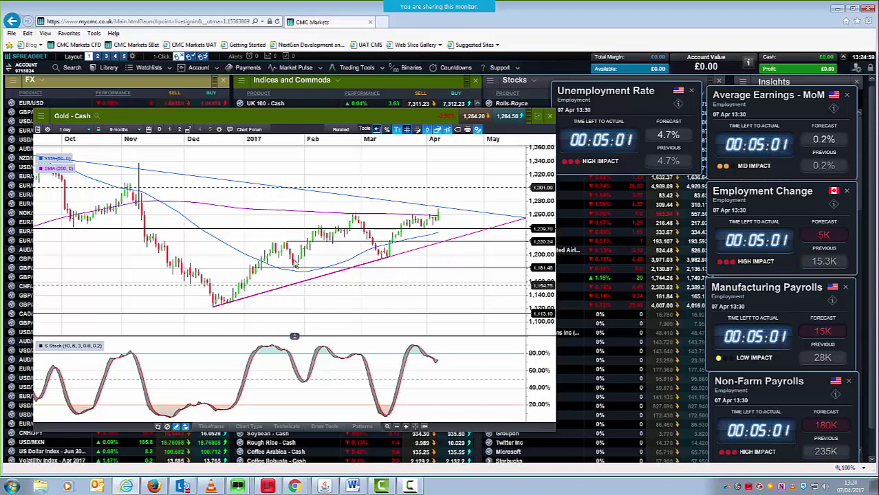
scroll(380, 259, "down", 1)
scroll(381, 259, "down", 1)
scroll(450, 244, "down", 1)
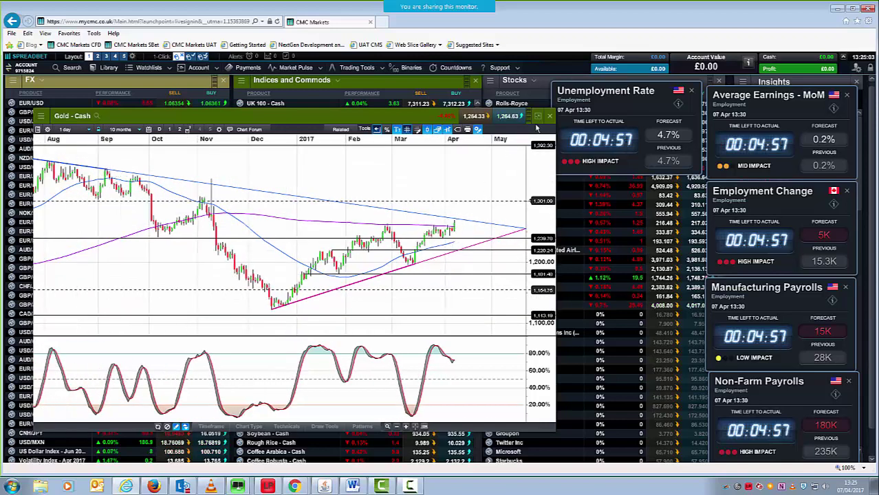
left_click(550, 118)
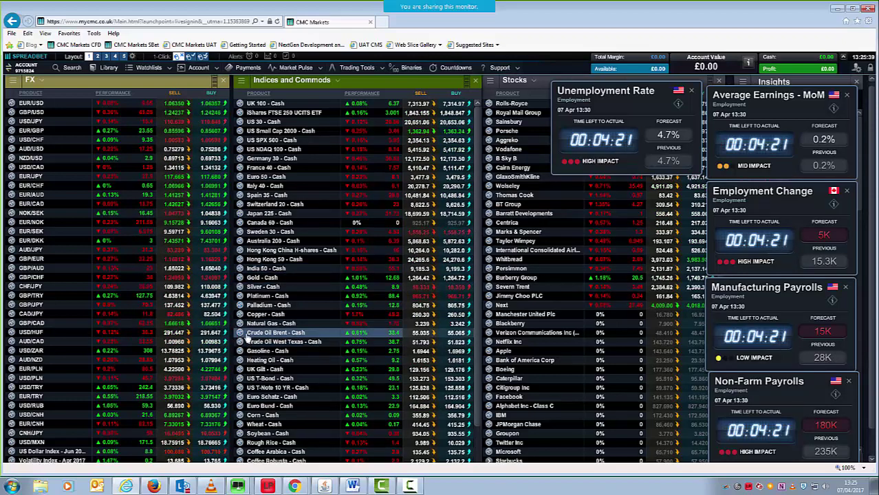
right_click(246, 337)
left_click(265, 210)
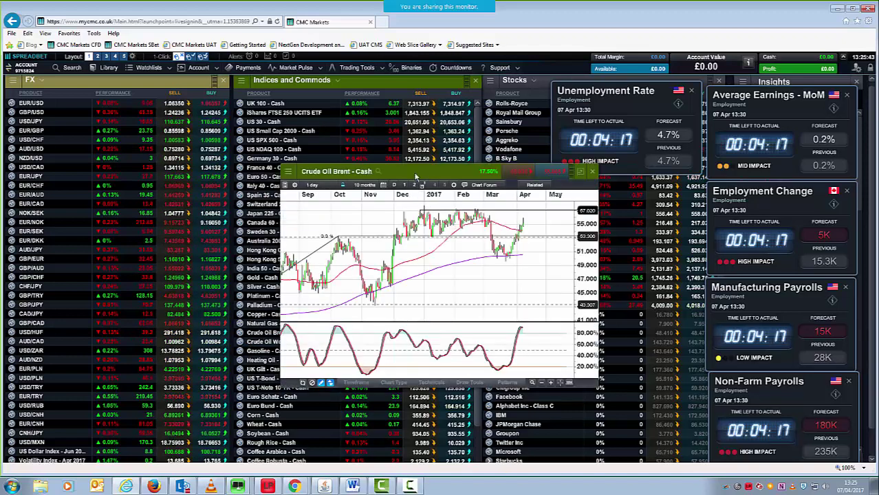
left_click_drag(418, 172, 301, 154)
scroll(363, 219, "up", 5)
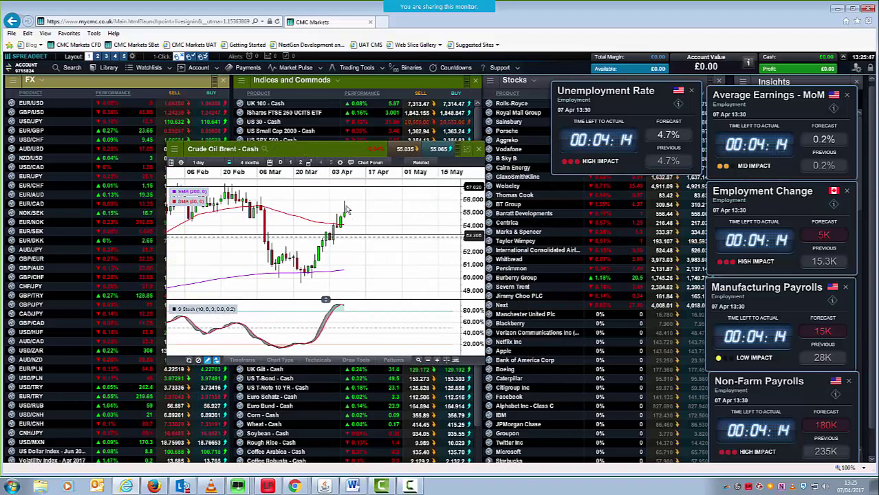
left_click_drag(320, 149, 282, 134)
left_click_drag(444, 349, 500, 374)
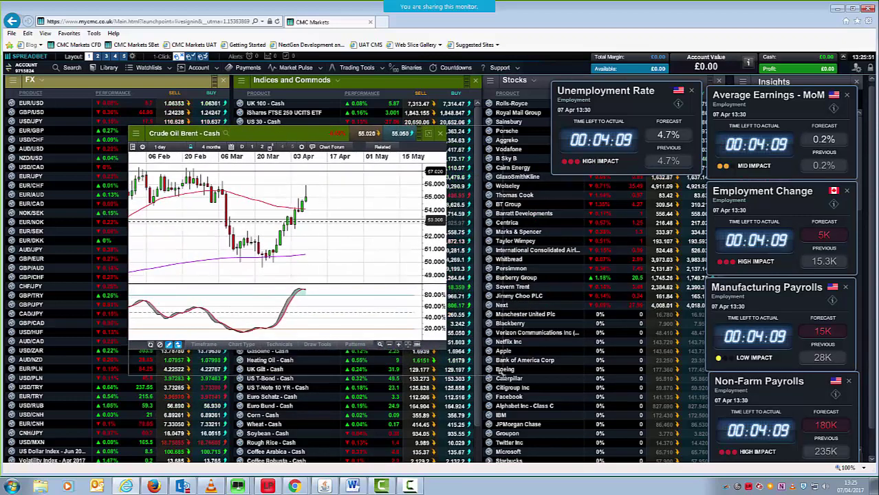
scroll(385, 256, "down", 1)
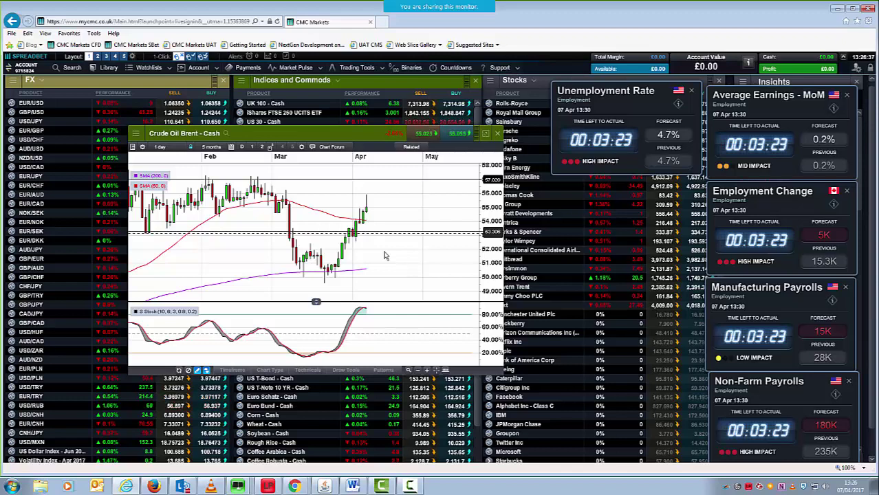
scroll(387, 256, "up", 1)
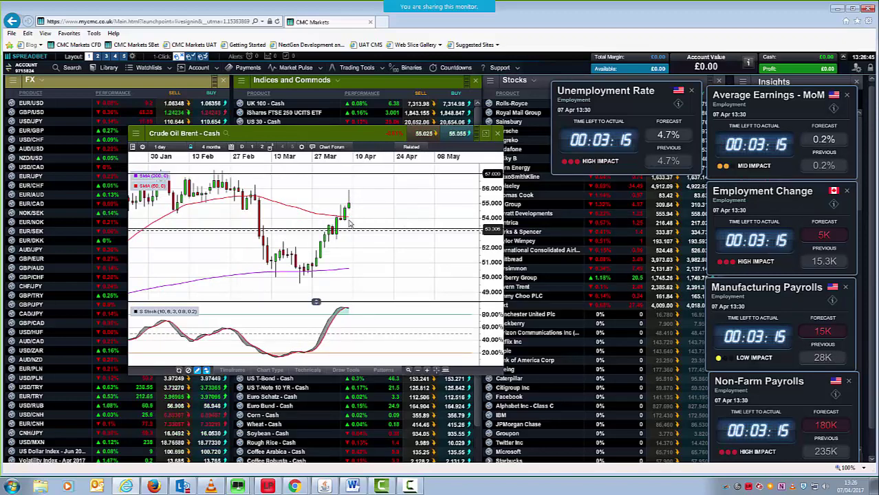
left_click_drag(319, 134, 330, 175)
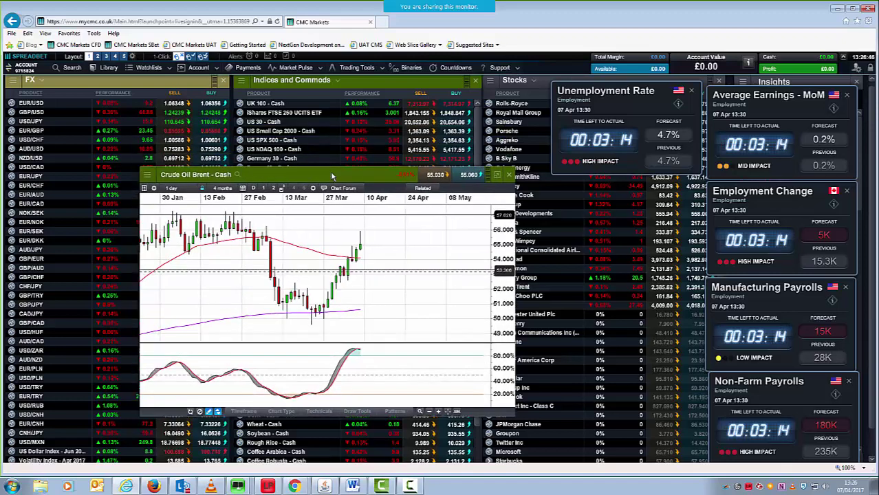
left_click(508, 175)
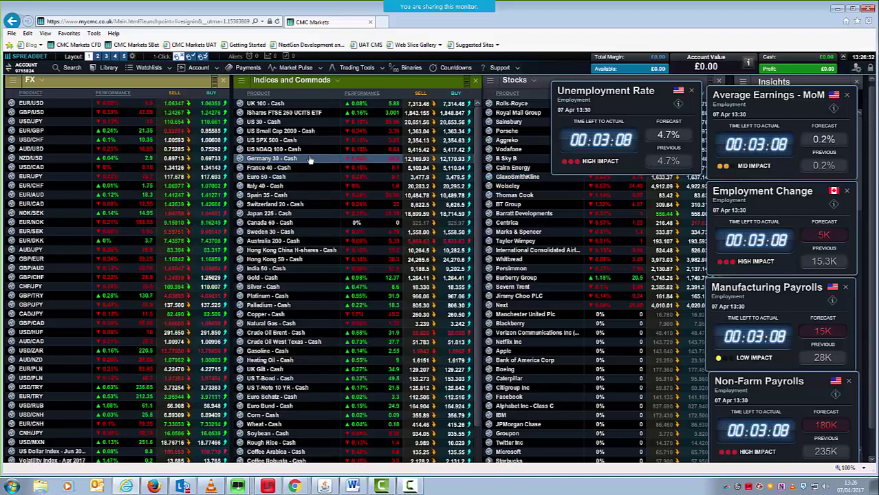
right_click(237, 142)
left_click(266, 180)
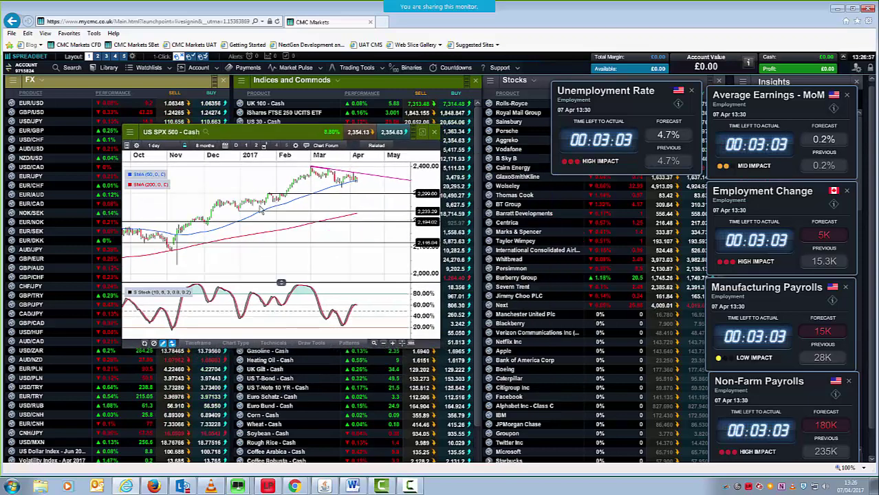
scroll(285, 249, "up", 5)
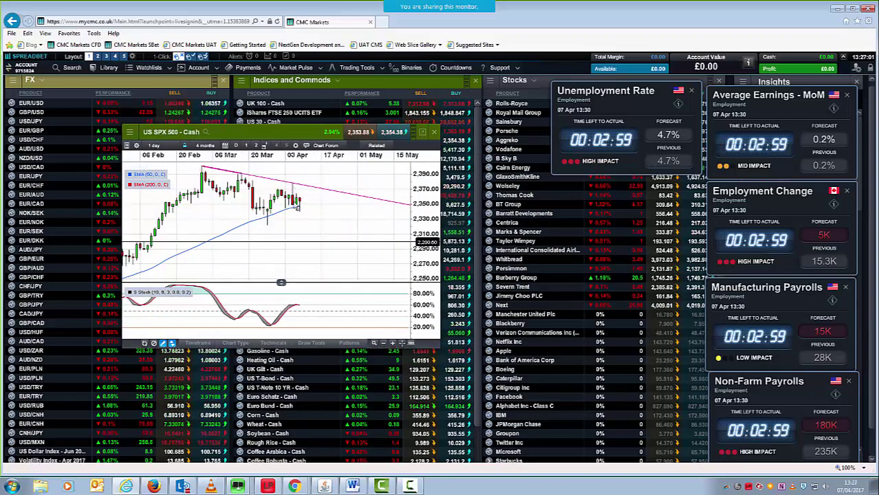
mouse_move(295, 187)
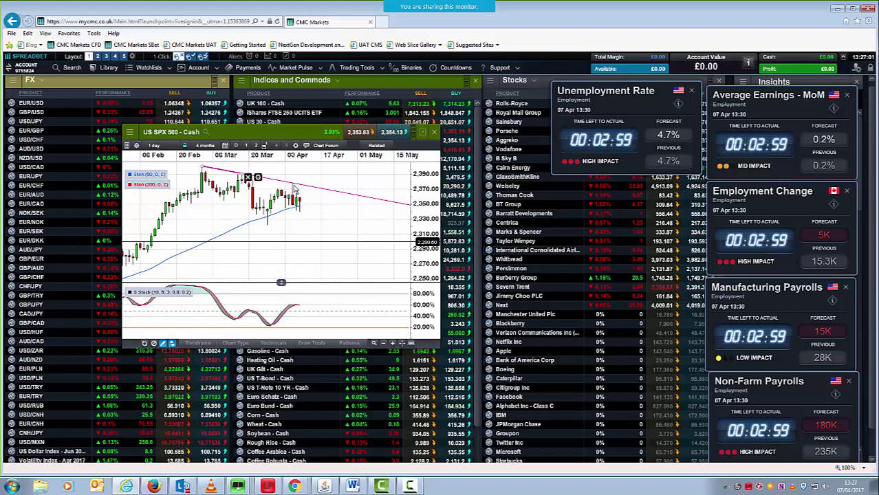
left_click(437, 133)
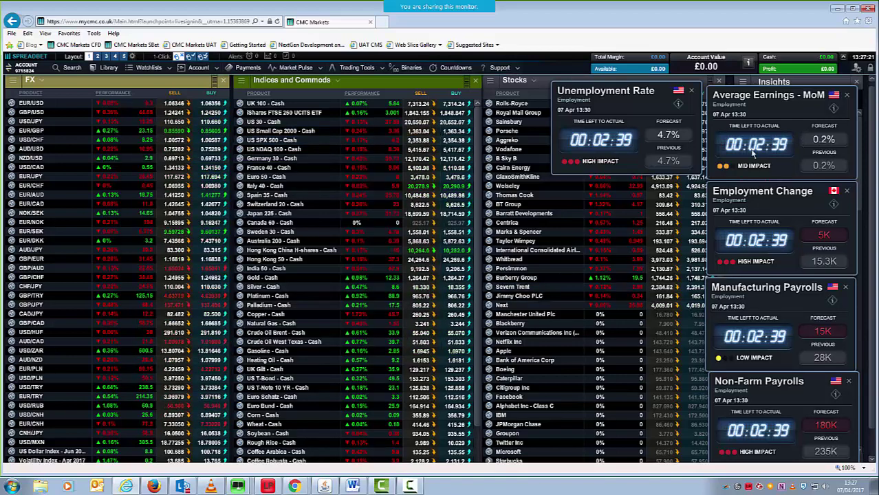
Open a UK 100 - Cash chart from the Indices list, enlarge and zoom it, then close it.
left_click(242, 122)
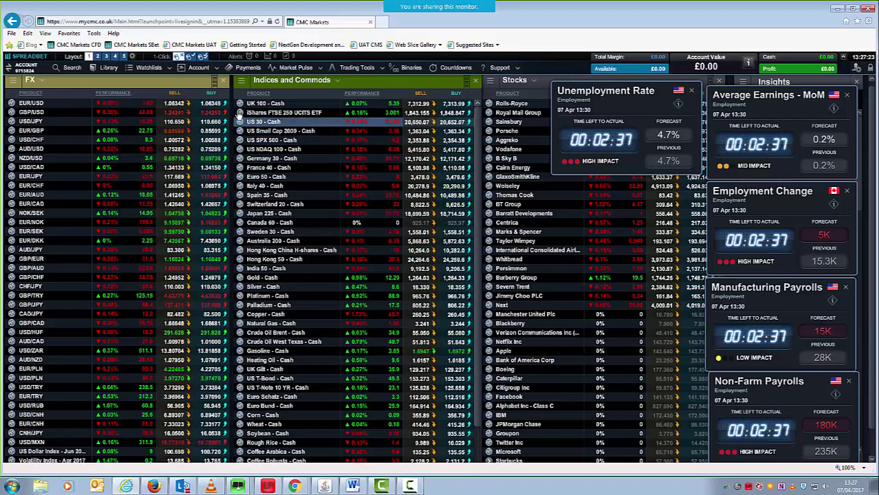
right_click(242, 139)
left_click(247, 146)
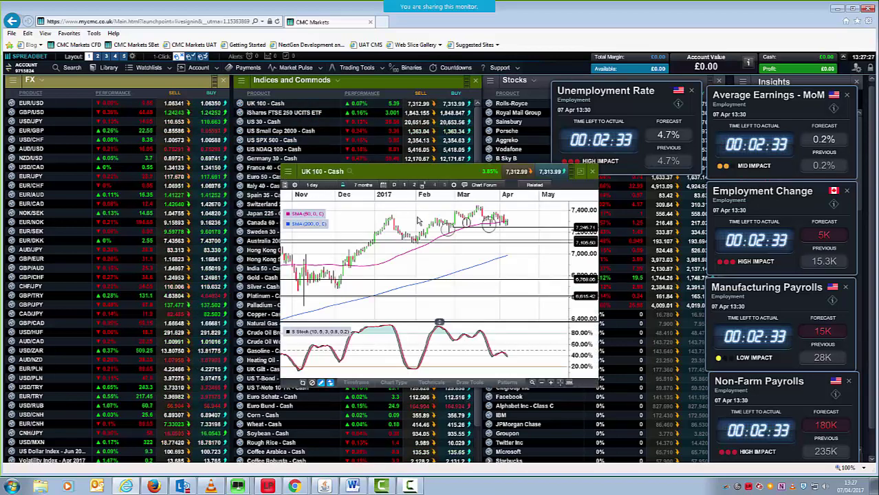
left_click_drag(425, 183, 251, 164)
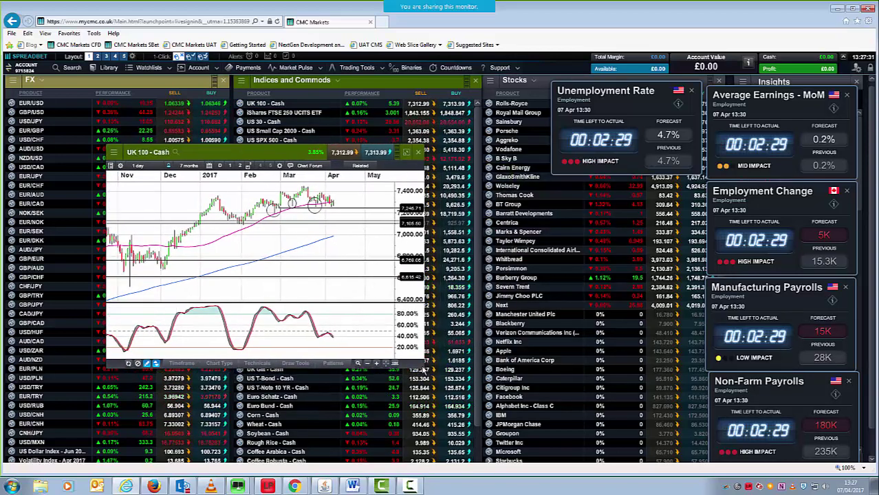
left_click_drag(424, 371, 574, 416)
scroll(462, 326, "up", 1)
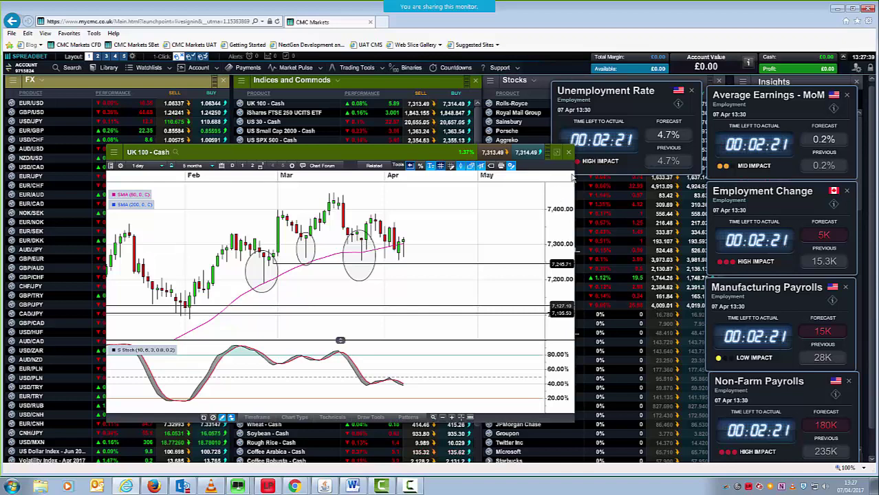
left_click(569, 152)
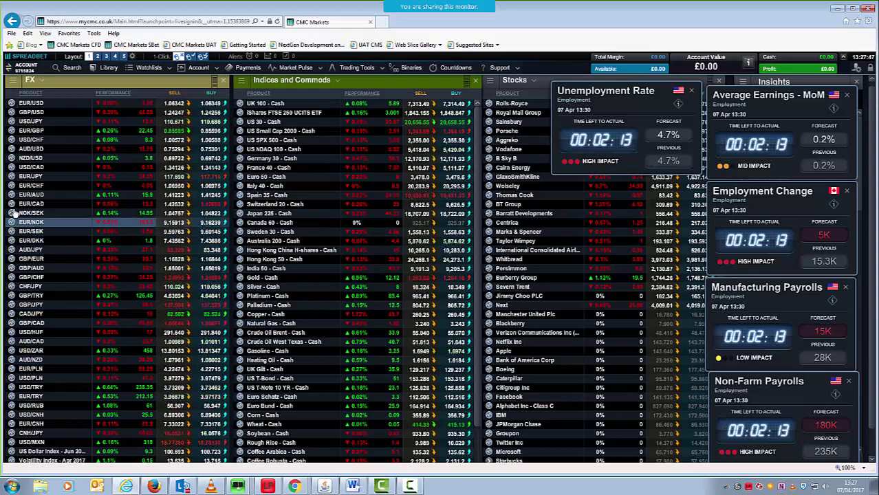
Open a USD/CAD chart, move and enlarge its window, and set 2-hour candles.
right_click(15, 168)
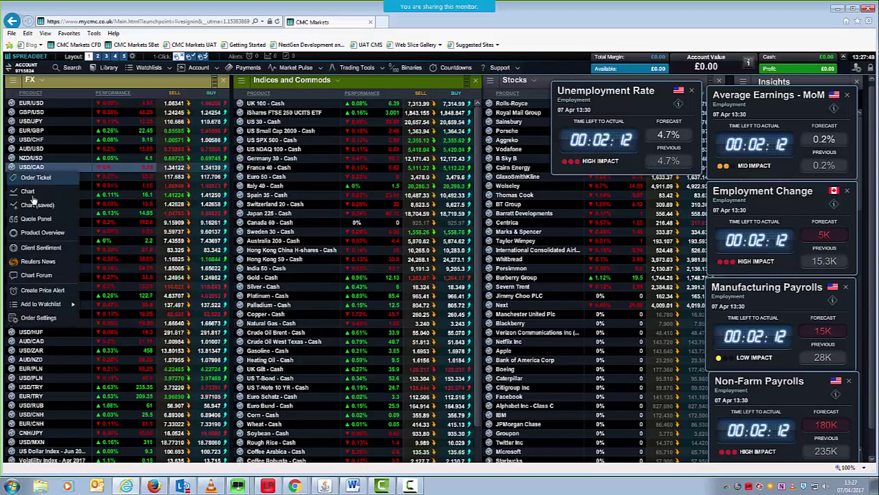
left_click(37, 205)
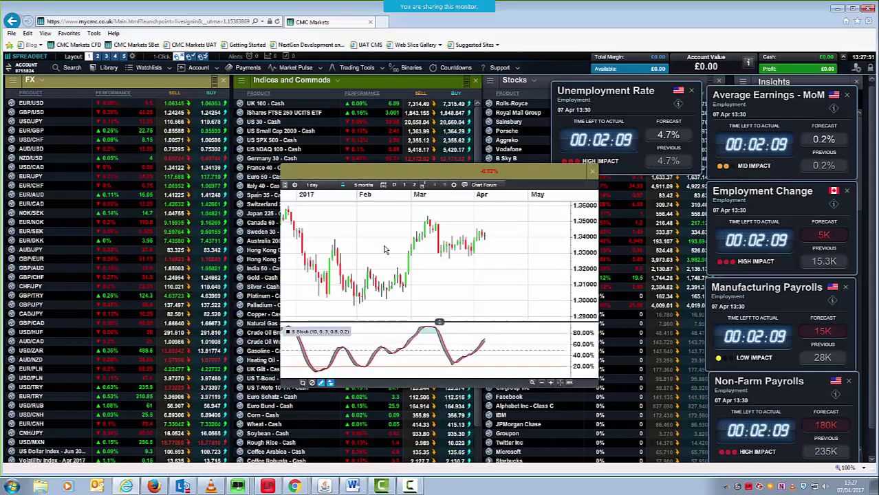
left_click_drag(392, 173, 220, 151)
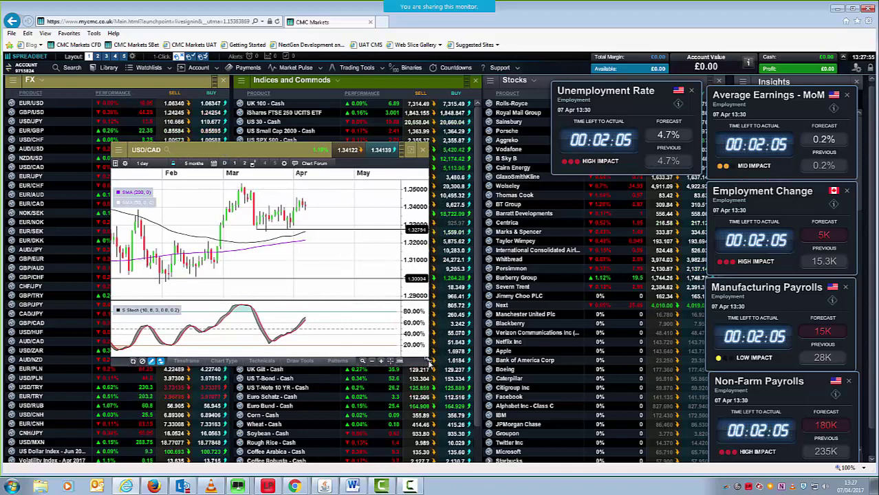
left_click_drag(425, 363, 596, 425)
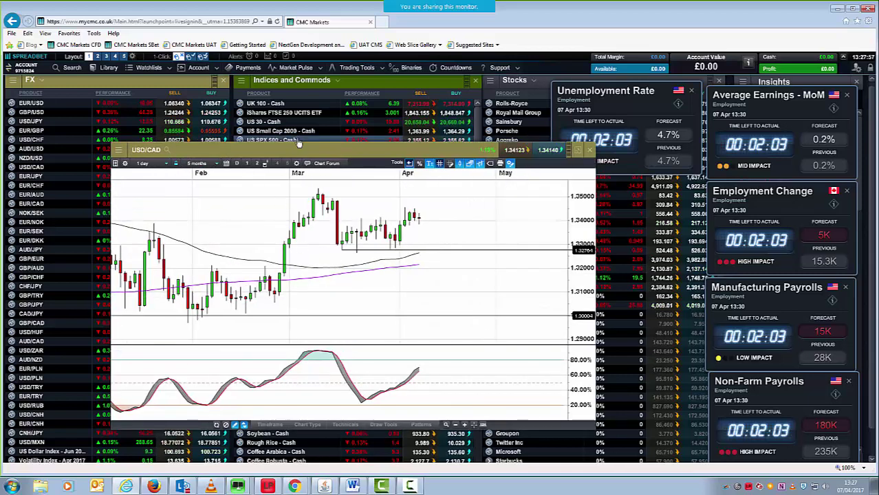
left_click_drag(300, 153, 230, 126)
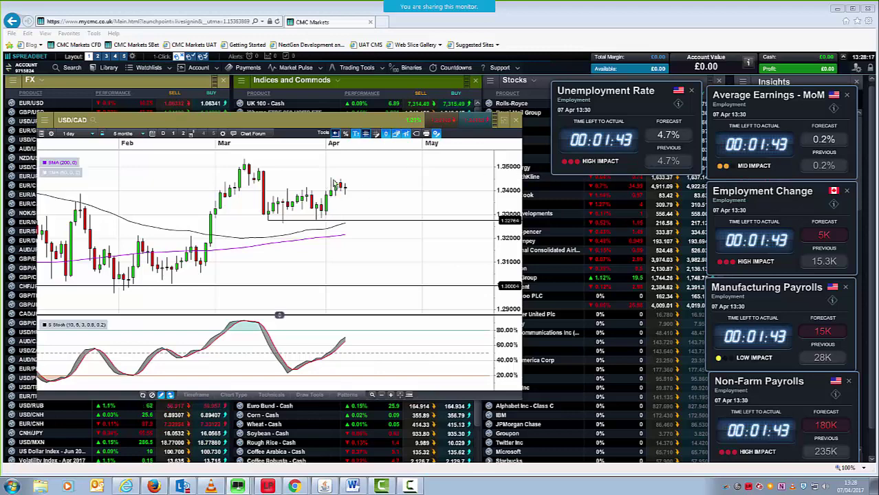
left_click(69, 134)
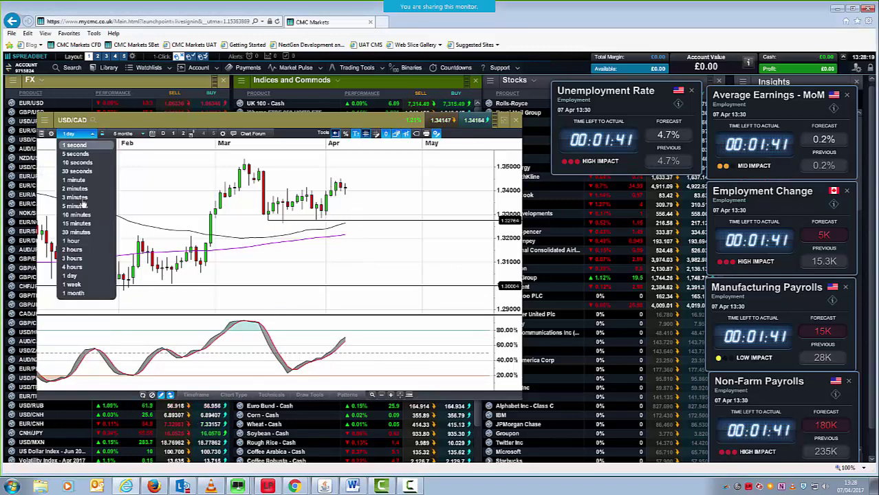
left_click(75, 249)
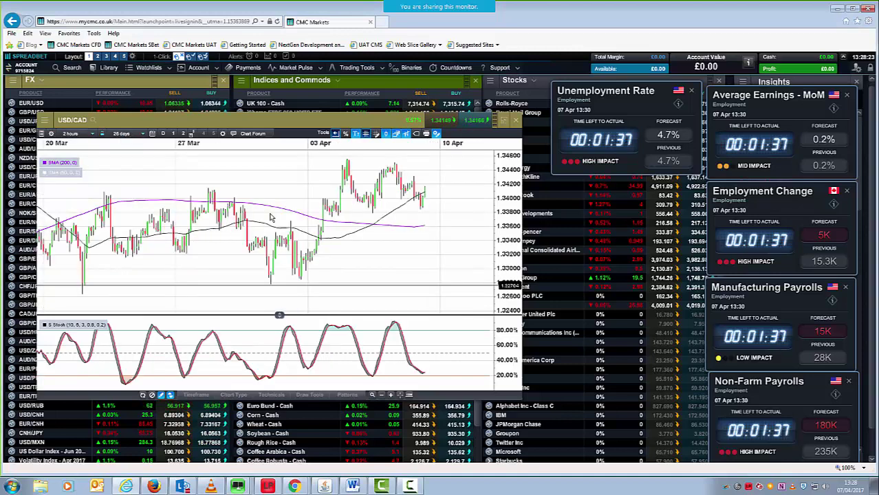
Draw a trend line rightwards from the 03 Apr high, then close the USD/CAD chart.
scroll(274, 215, "down", 1)
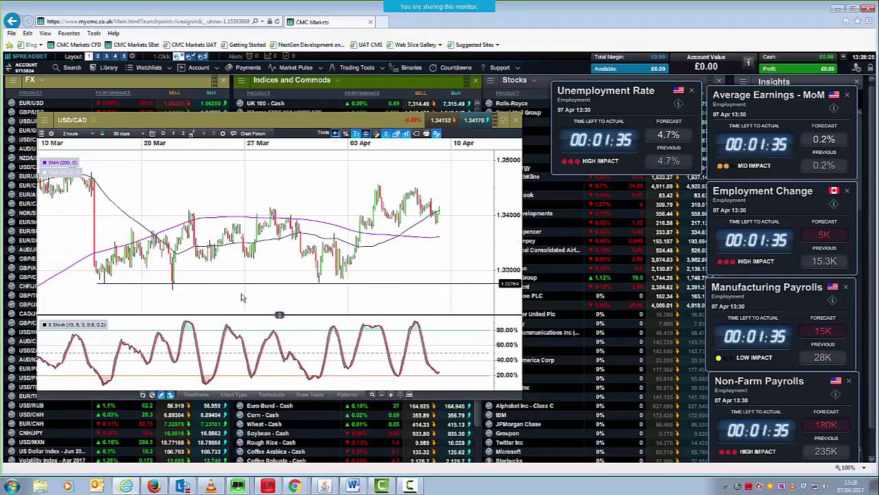
left_click(310, 396)
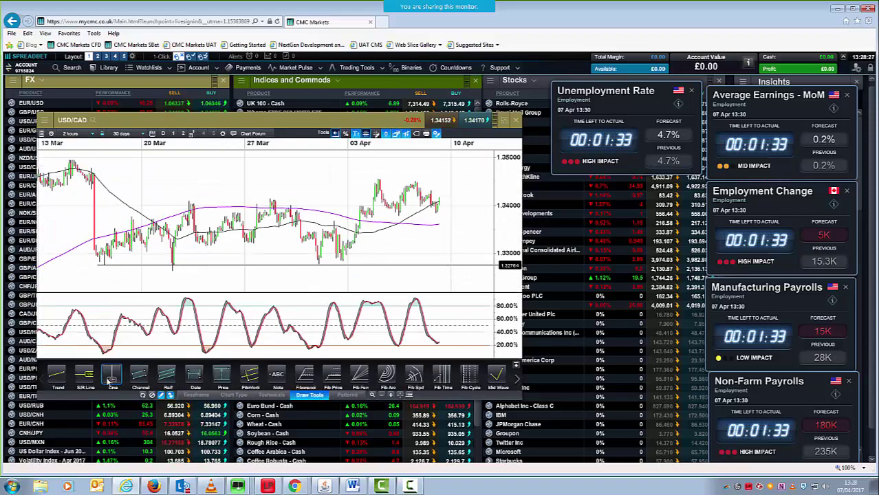
left_click(64, 372)
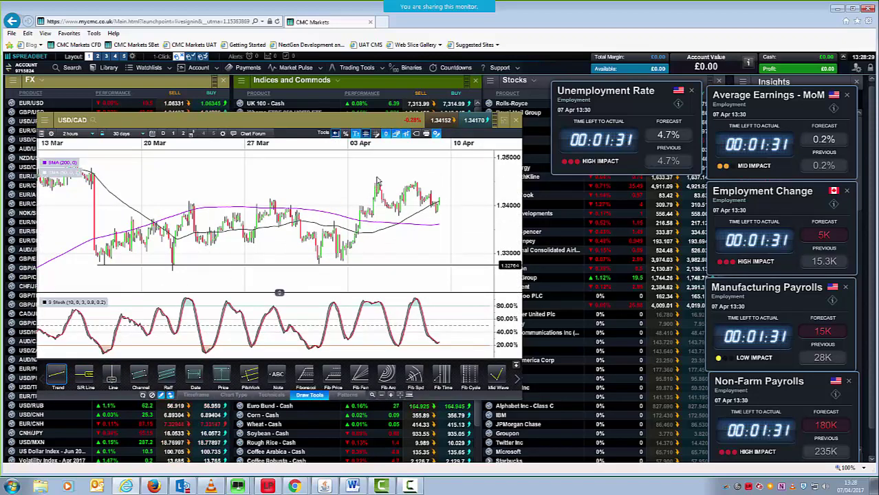
left_click_drag(378, 181, 482, 185)
left_click(516, 365)
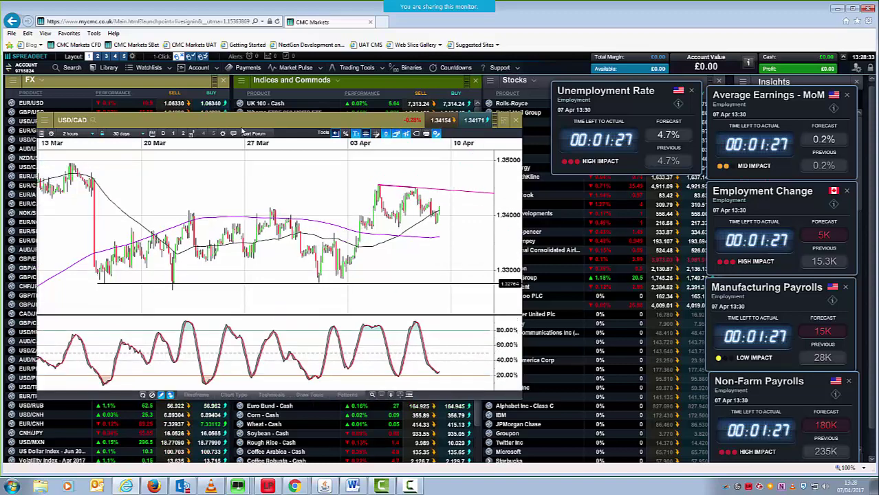
scroll(485, 148, "up", 1)
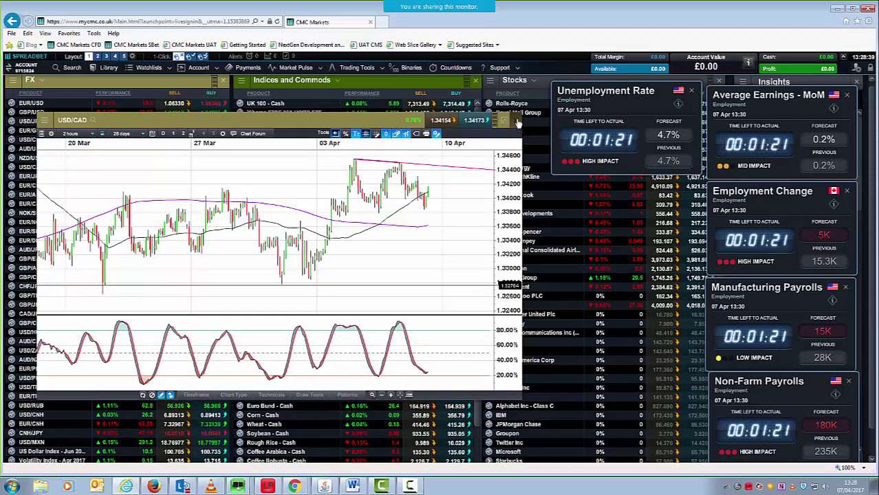
left_click(518, 122)
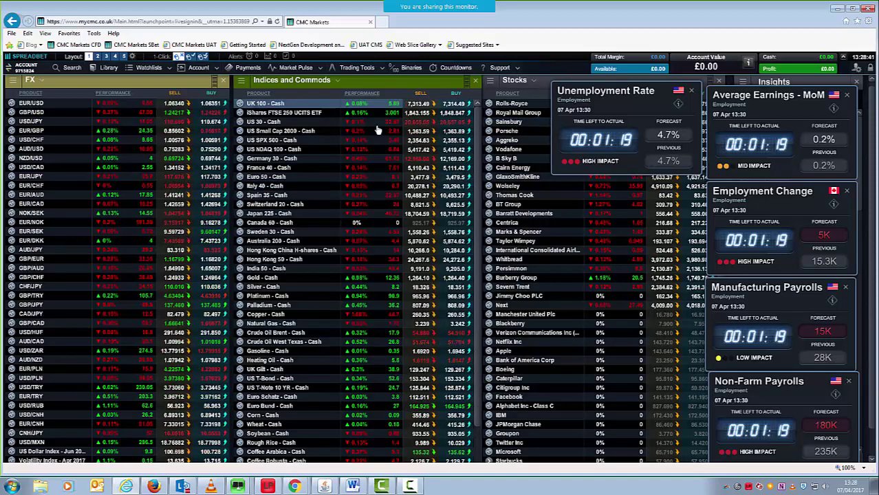
Open a Germany 30 - Cash chart, zoom to about five months, and move it up and left.
right_click(238, 167)
left_click(258, 199)
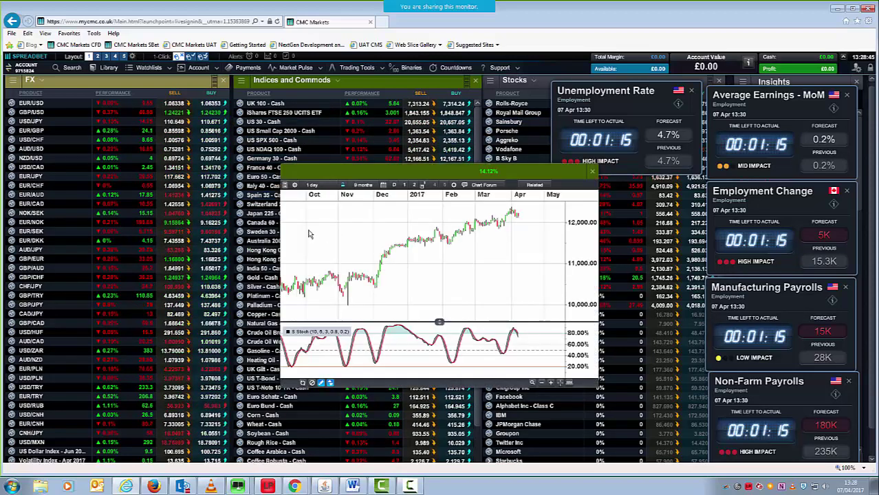
scroll(347, 274, "up", 3)
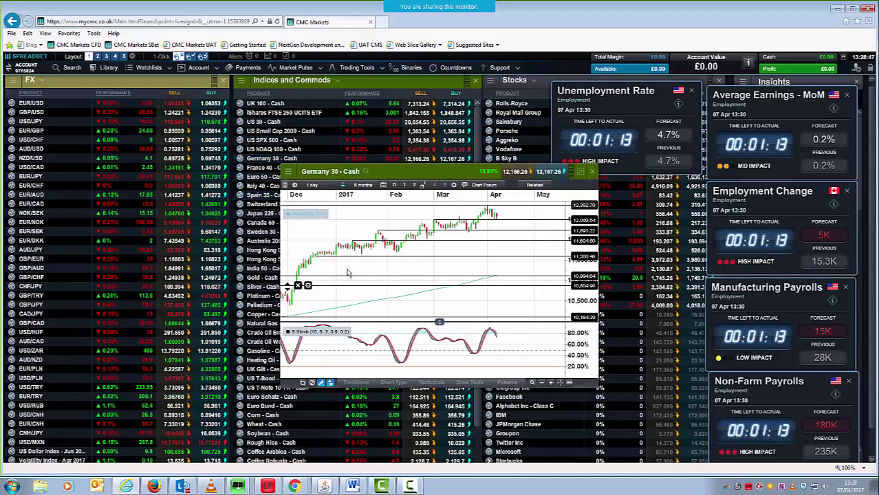
left_click_drag(412, 176, 251, 153)
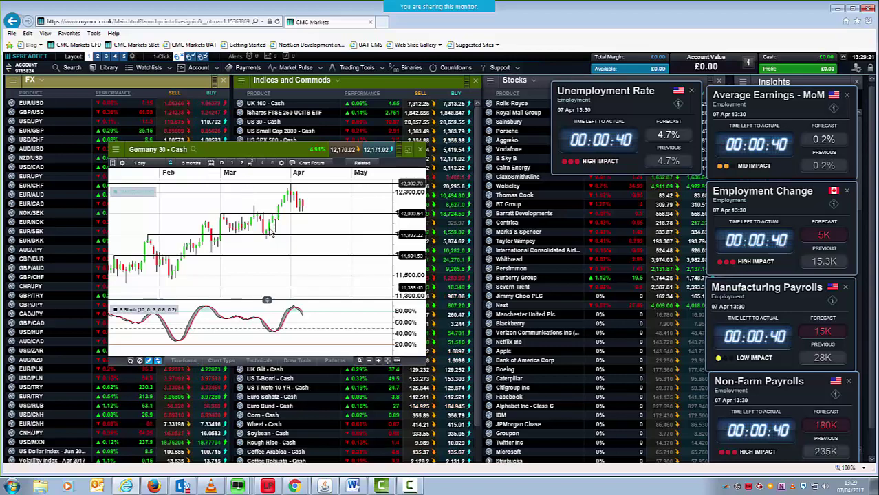
mouse_move(288, 236)
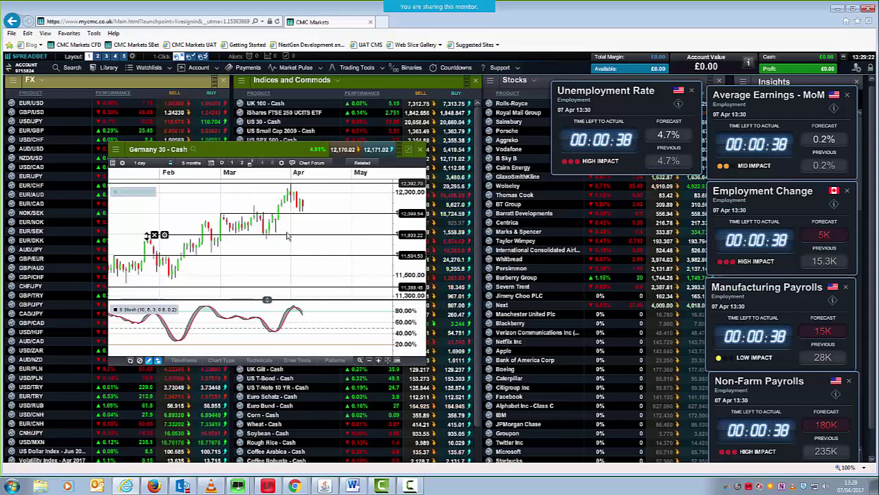
Close the Germany 30 chart, set the new USD/JPY chart to 5-minute candles, and position it.
left_click(421, 151)
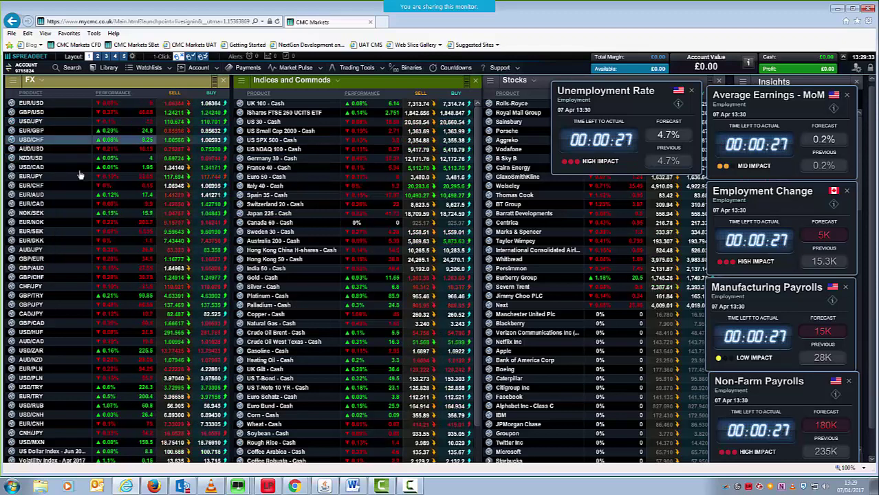
left_click_drag(343, 184, 201, 144)
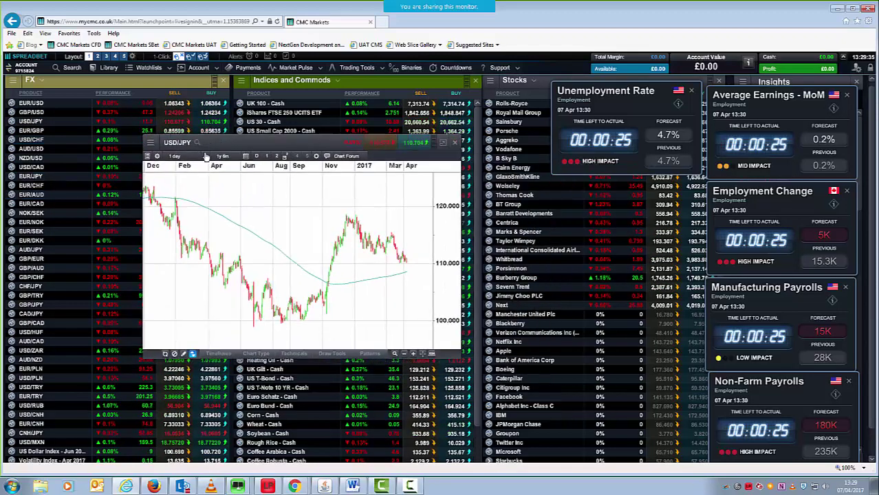
left_click(175, 157)
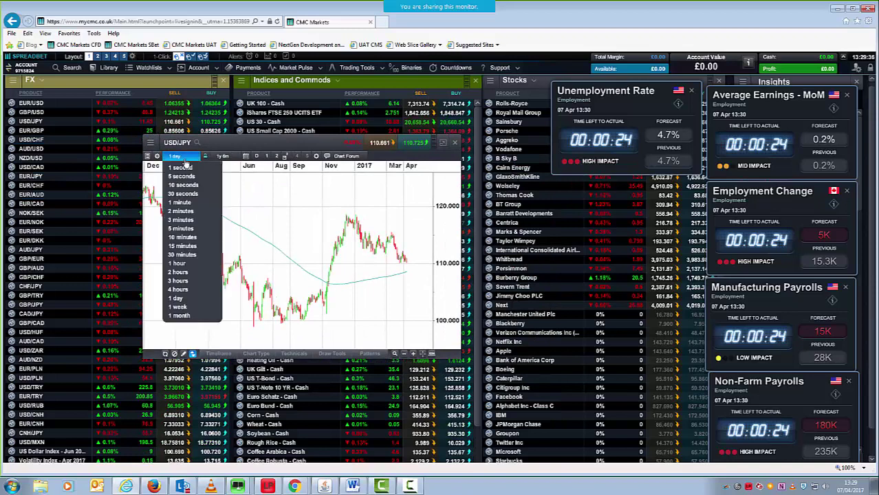
left_click(183, 228)
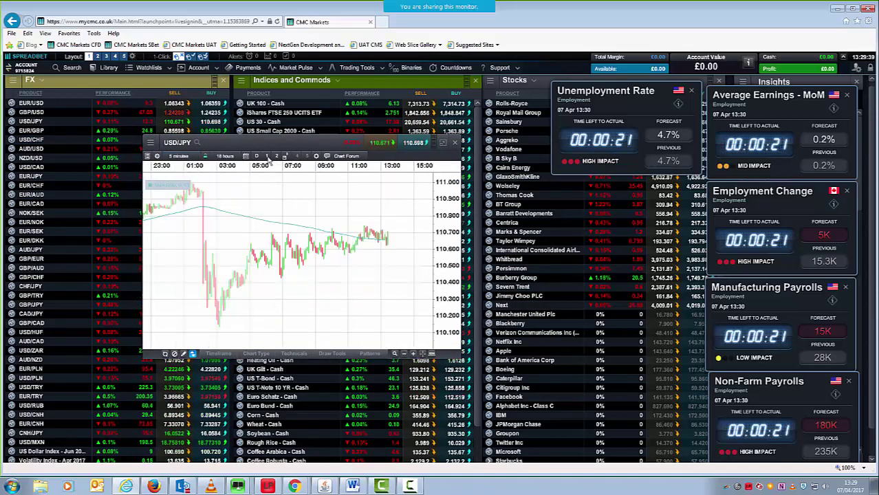
left_click_drag(231, 149, 175, 154)
scroll(221, 247, "up", 3)
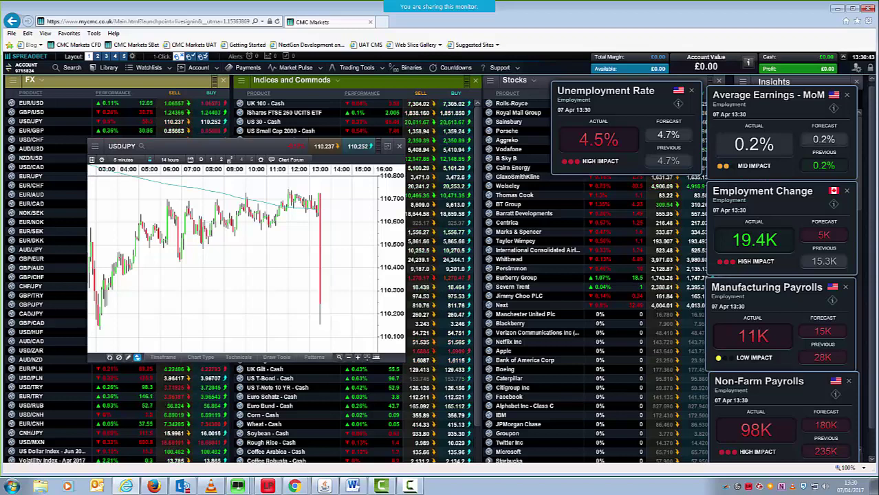
left_click_drag(268, 147, 276, 128)
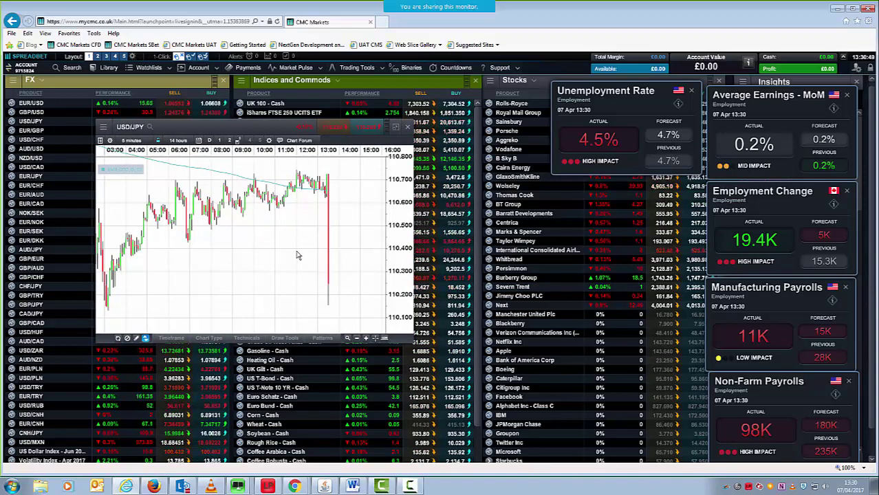
scroll(291, 257, "down", 1)
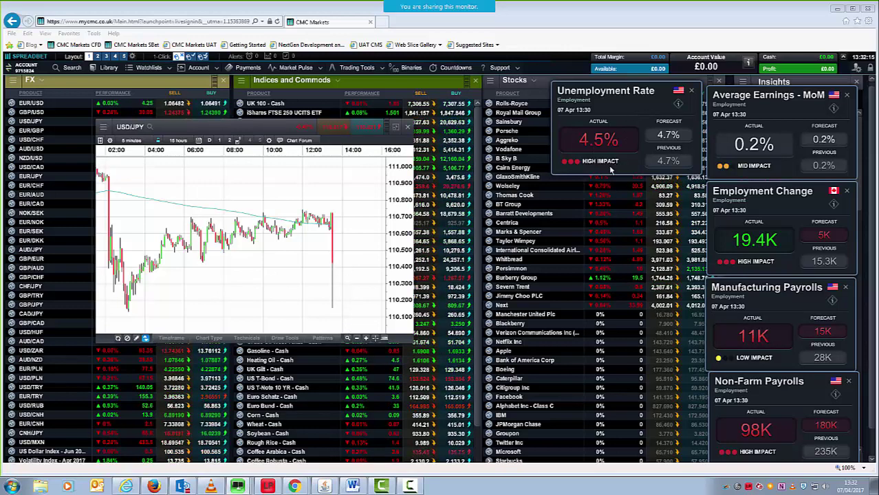
left_click_drag(240, 125, 254, 137)
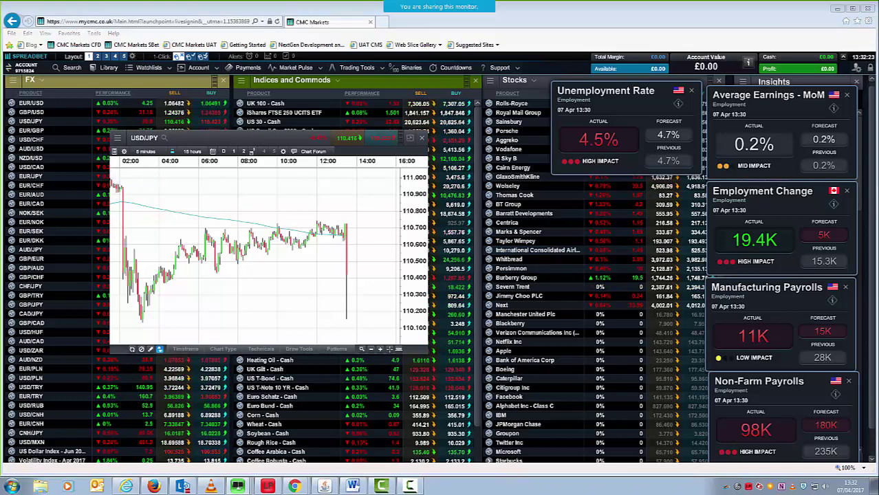
key("super+shift+Left")
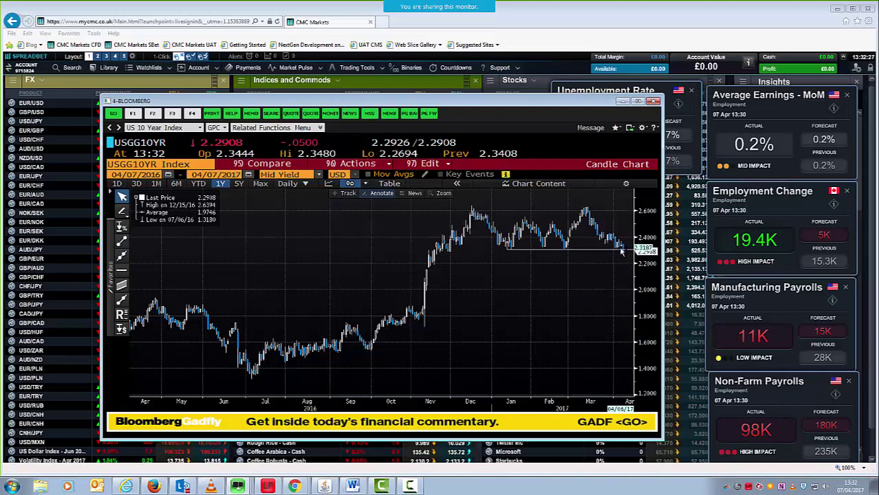
mouse_move(627, 254)
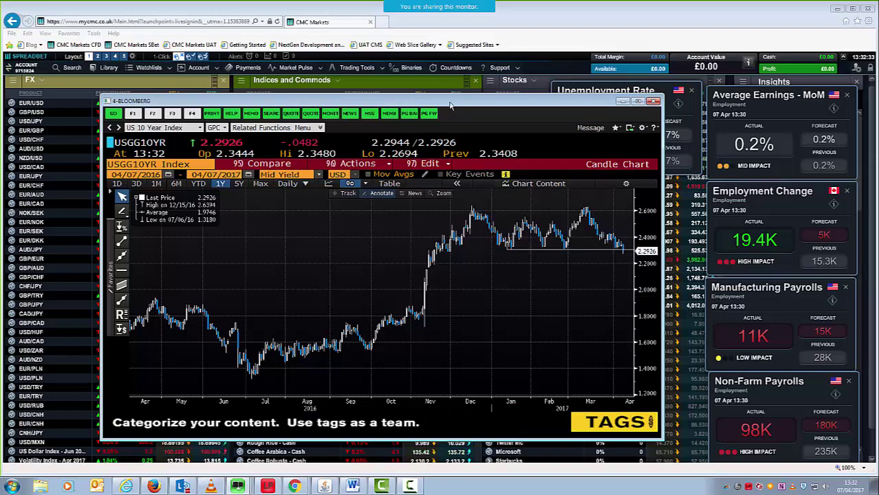
key("alt+Tab")
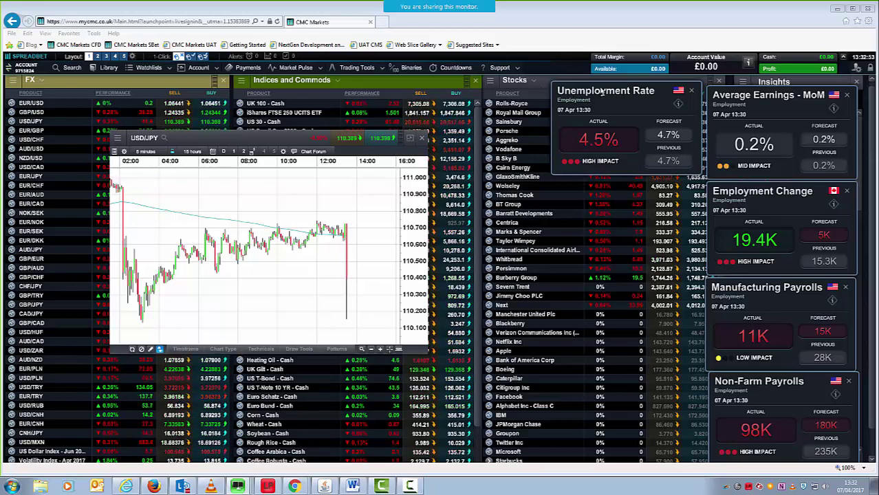
left_click_drag(570, 92, 624, 80)
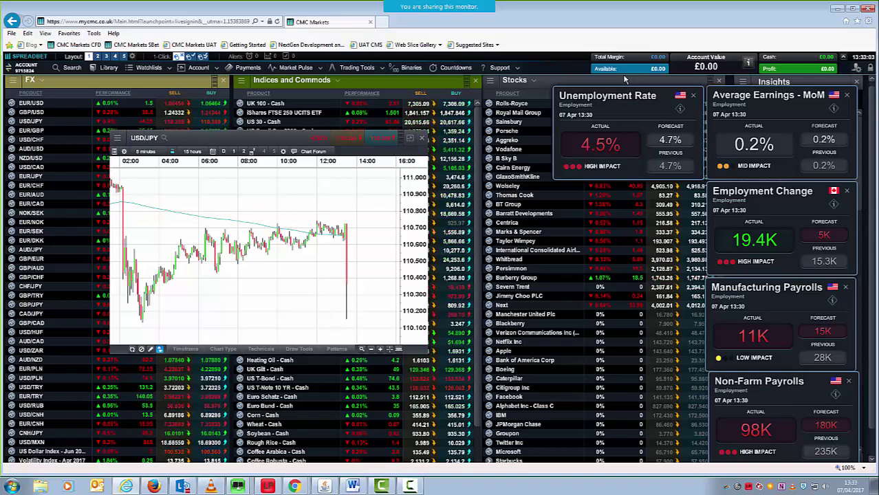
left_click(421, 142)
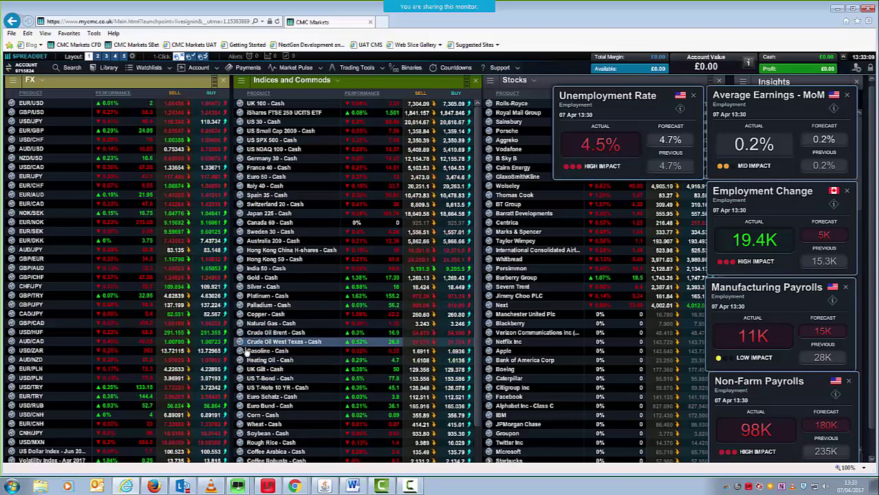
right_click(239, 288)
left_click(264, 316)
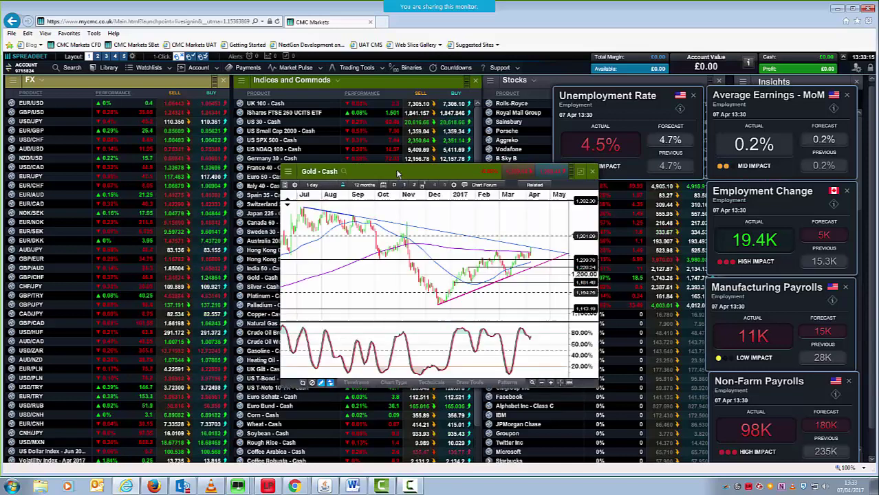
left_click_drag(388, 185, 279, 168)
scroll(398, 224, "up", 4)
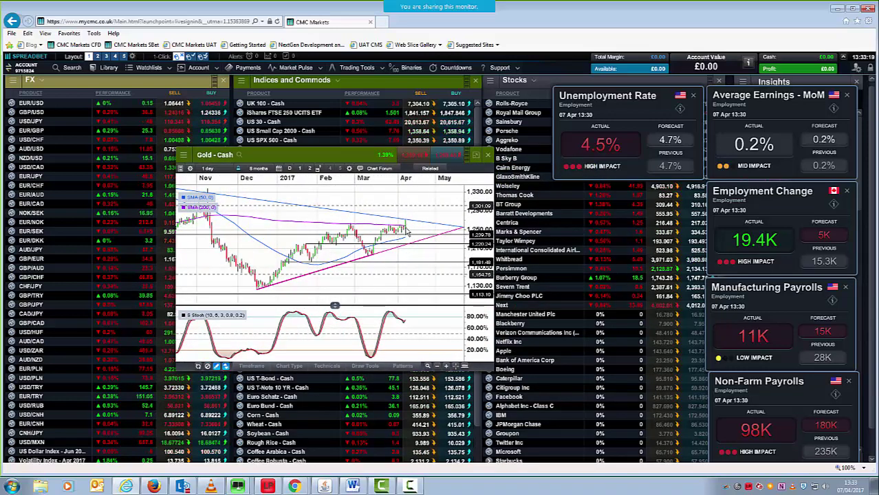
scroll(294, 215, "down", 3)
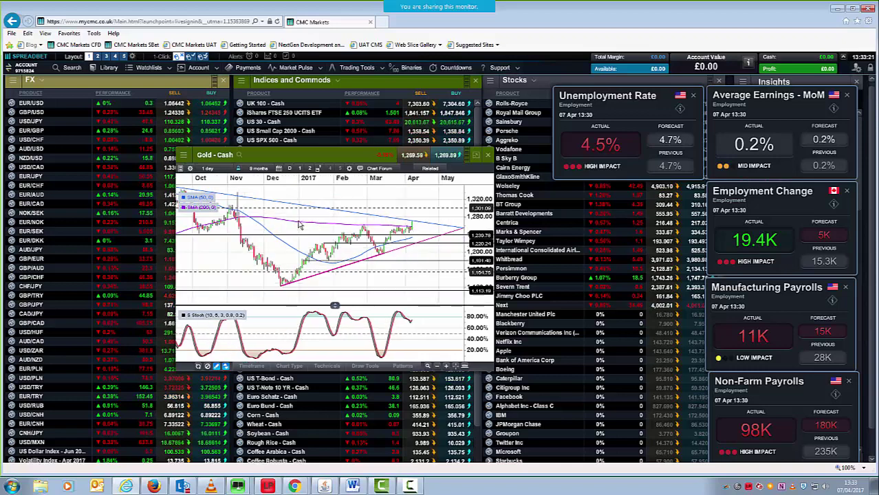
left_click_drag(292, 160, 211, 153)
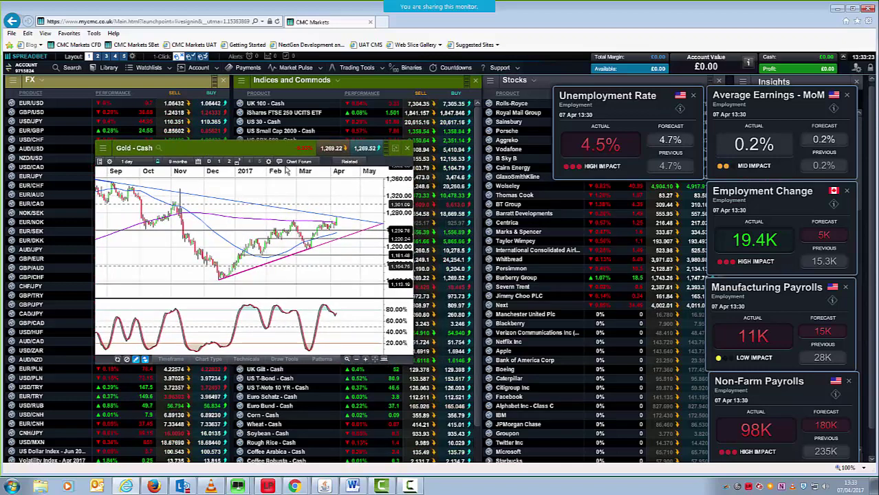
left_click(407, 149)
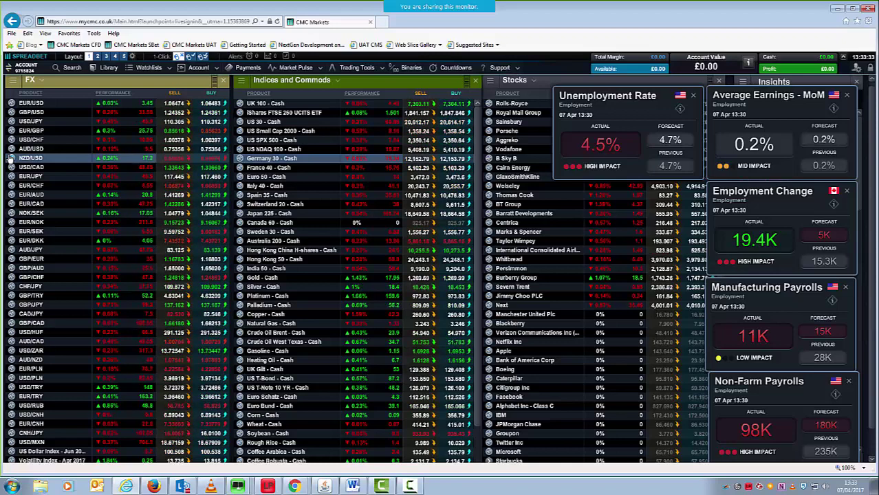
Open the US SPX 500 - Cash chart and switch it to 10-minute candles.
left_click(240, 142)
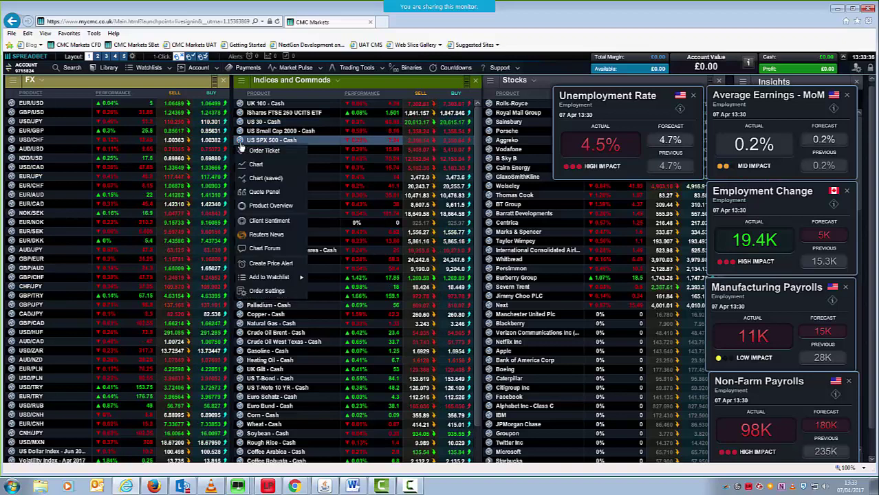
left_click(253, 178)
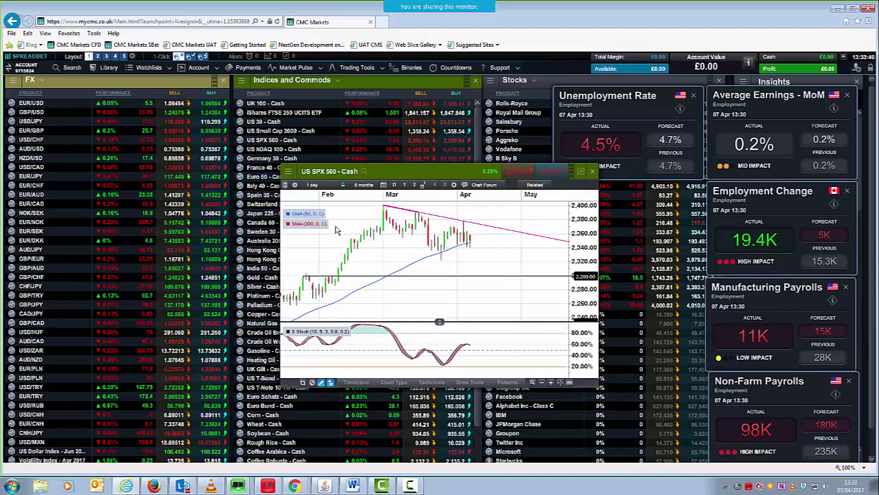
left_click(311, 185)
left_click(320, 266)
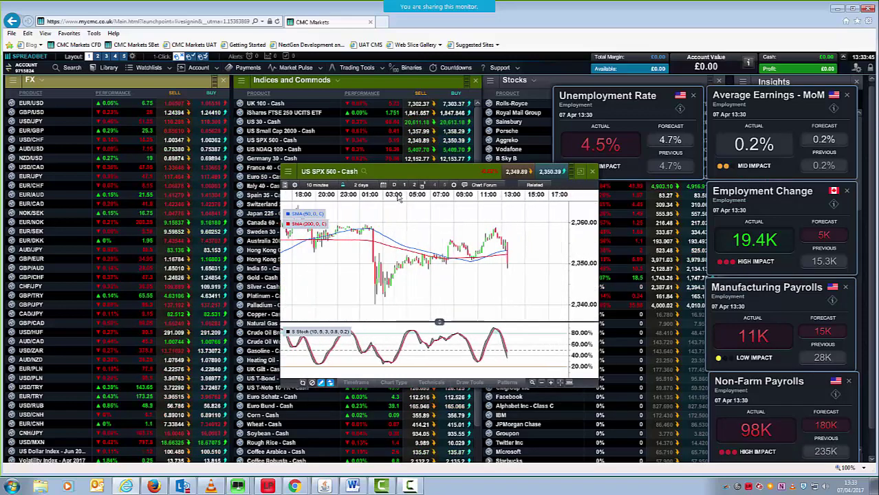
Reposition the SPX chart window and set its timeframe back to 1 day.
left_click_drag(424, 177, 246, 160)
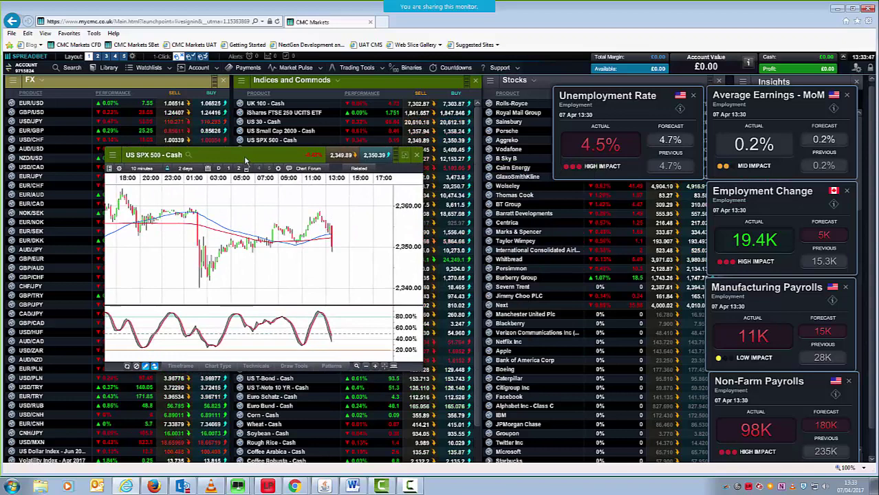
scroll(241, 169, "down", 1)
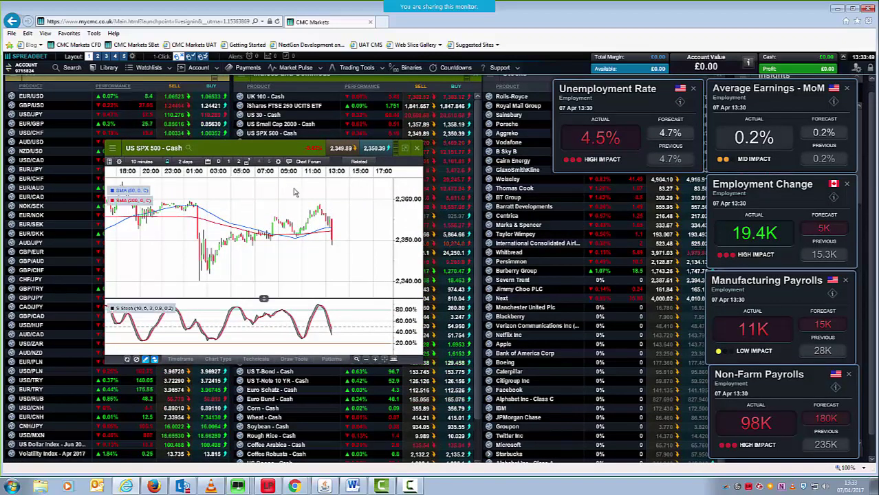
scroll(267, 189, "up", 2)
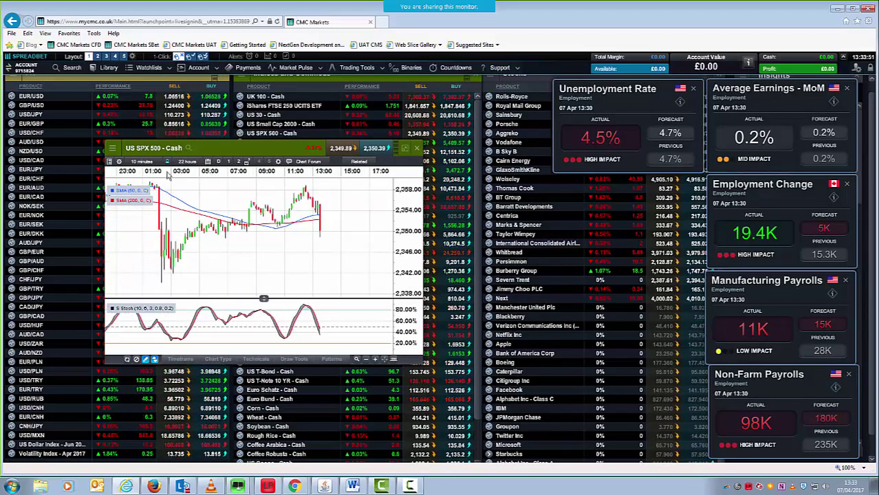
left_click(141, 161)
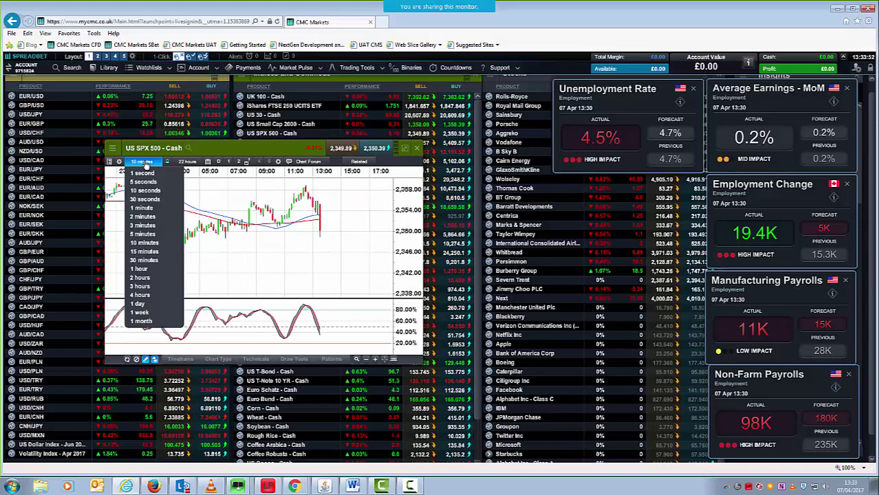
left_click(140, 304)
left_click_drag(243, 148, 257, 183)
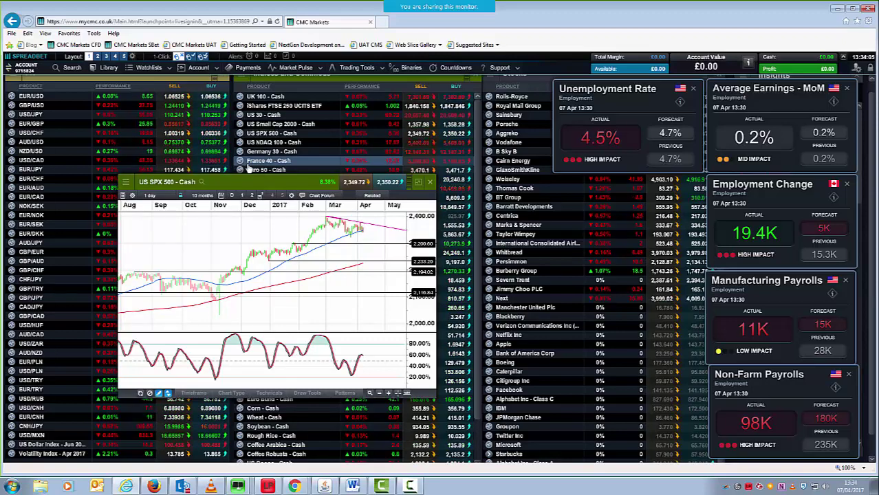
Close the US SPX 500 chart and open the EUR/USD chart instead.
left_click(429, 183)
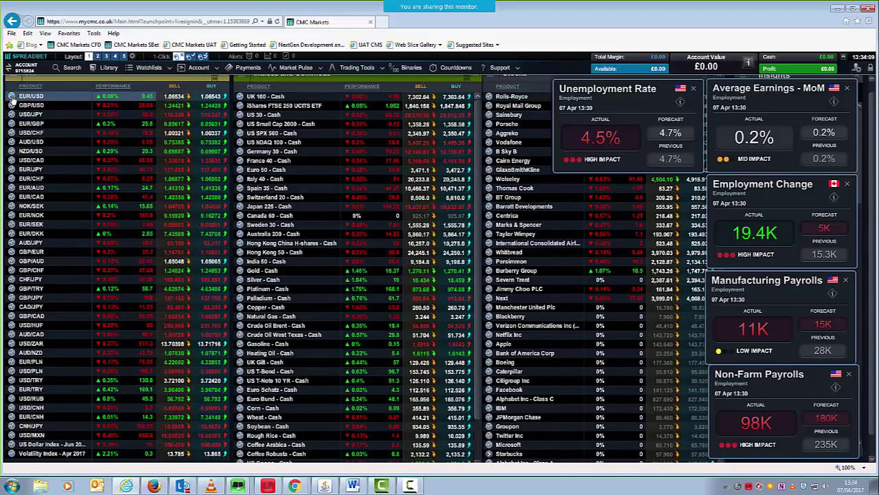
left_click(11, 100)
left_click(41, 135)
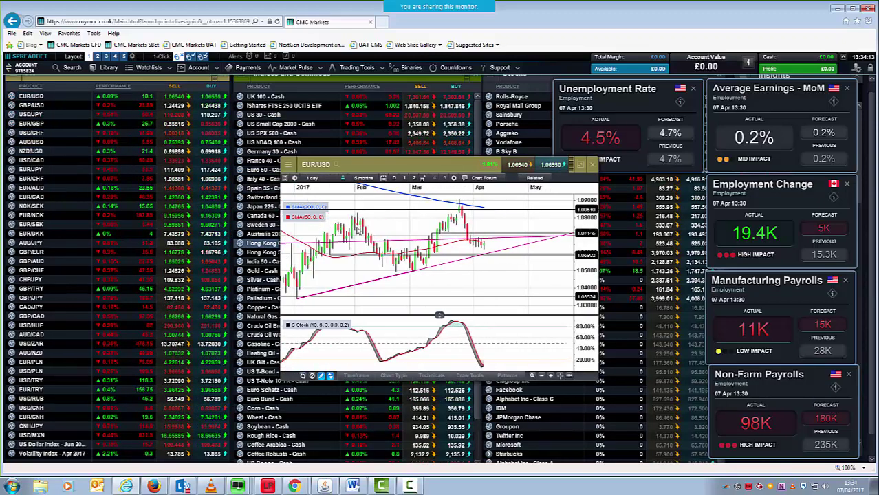
Move the EUR/USD chart left, zoom it out, then close it.
left_click_drag(358, 165, 199, 168)
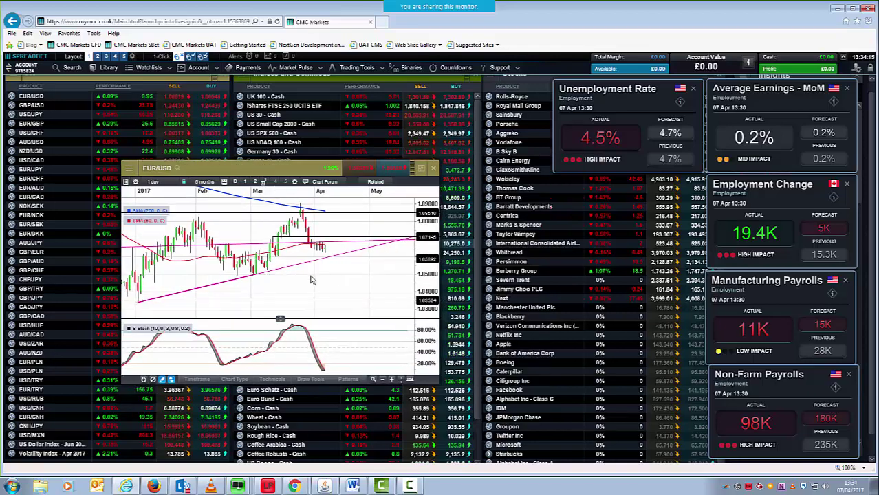
scroll(313, 284, "down", 3)
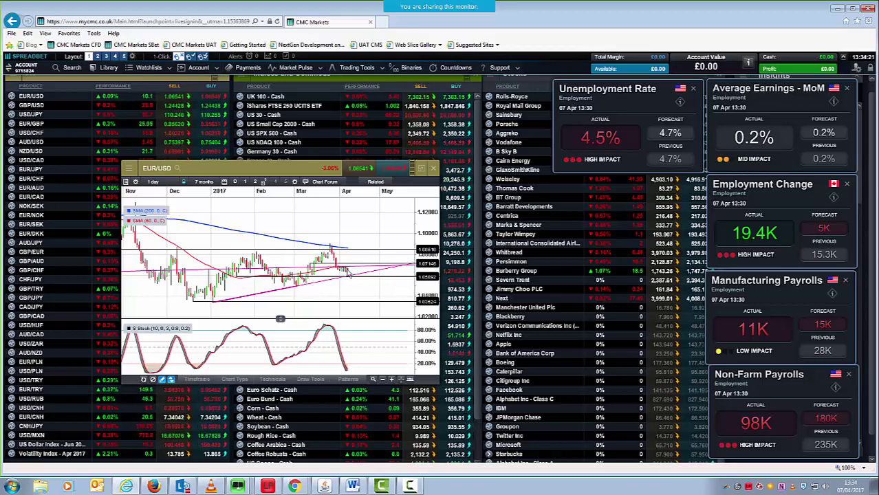
mouse_move(349, 282)
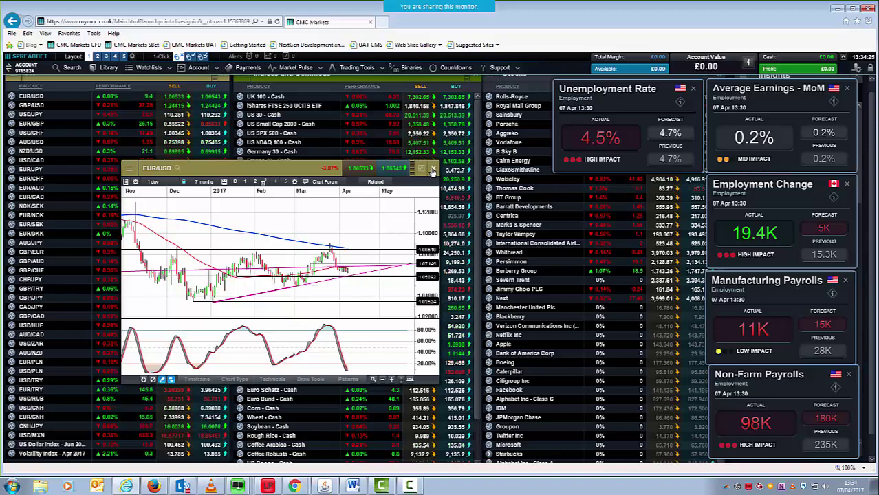
left_click(433, 169)
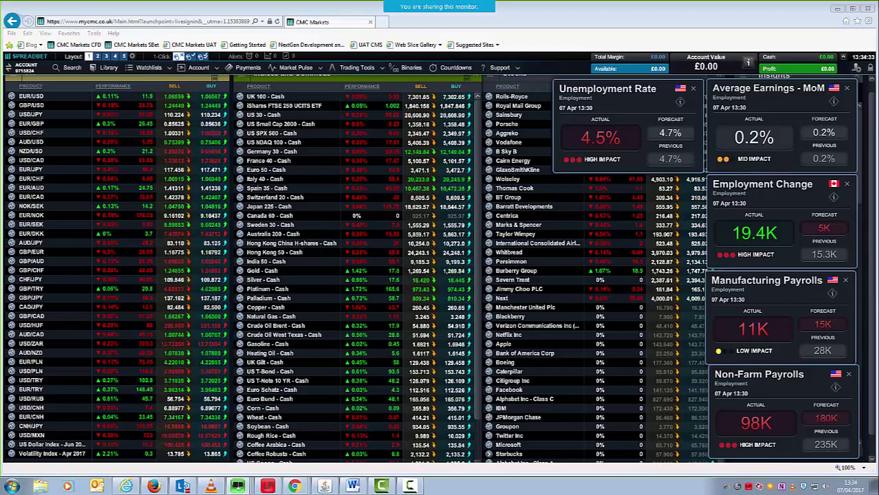
Drag the Bloomberg World Currency Ranker window over the CMC Markets price lists.
left_click_drag(878, 96, 353, 96)
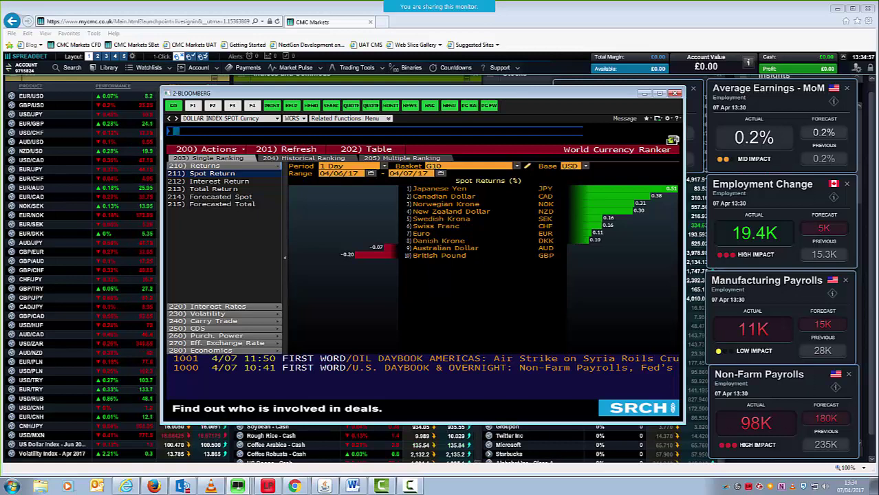
Switch away from the Bloomberg currency ranker with Alt+Tab to reveal the CMC watchlists.
key("alt+Tab")
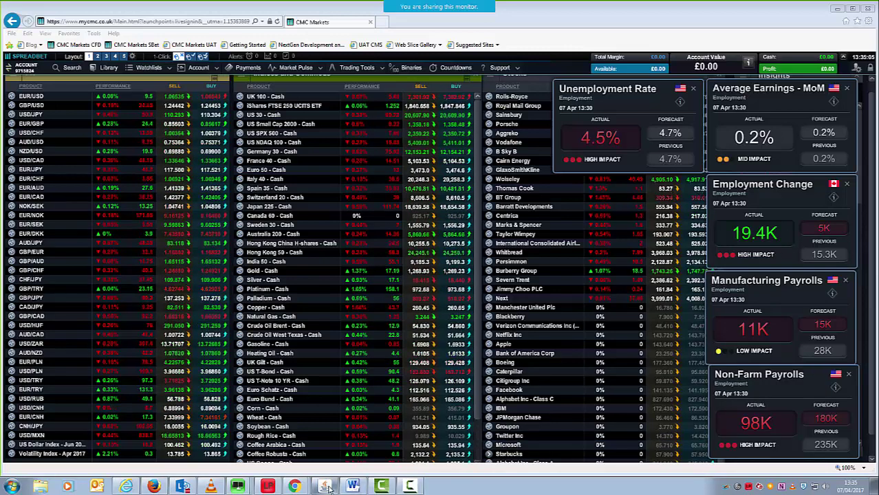
Dismiss the Average Earnings economic event card.
mouse_move(328, 487)
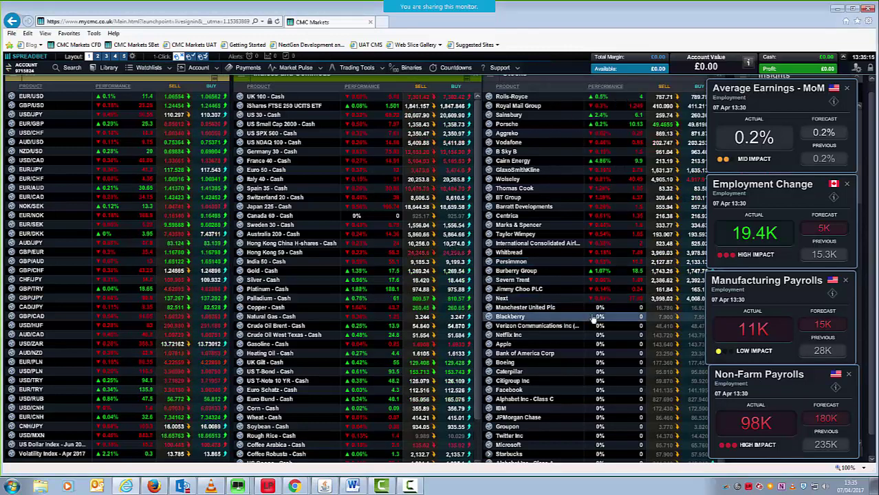
left_click(849, 89)
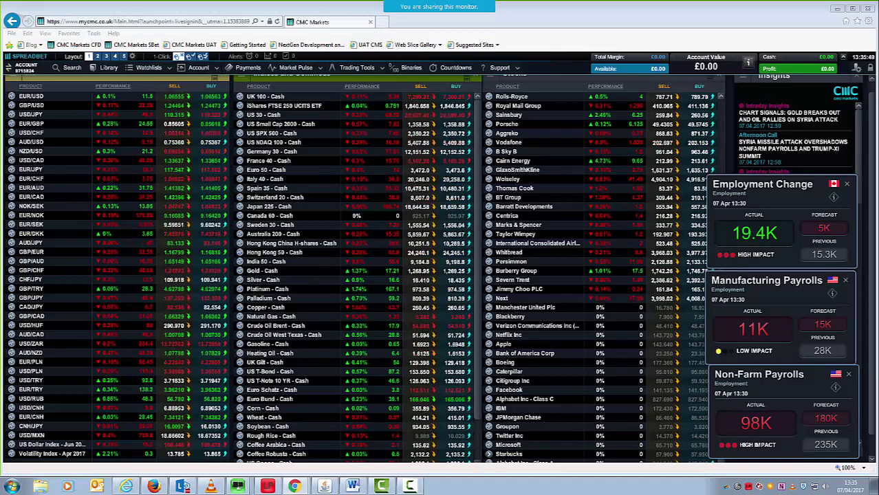
left_click(12, 162)
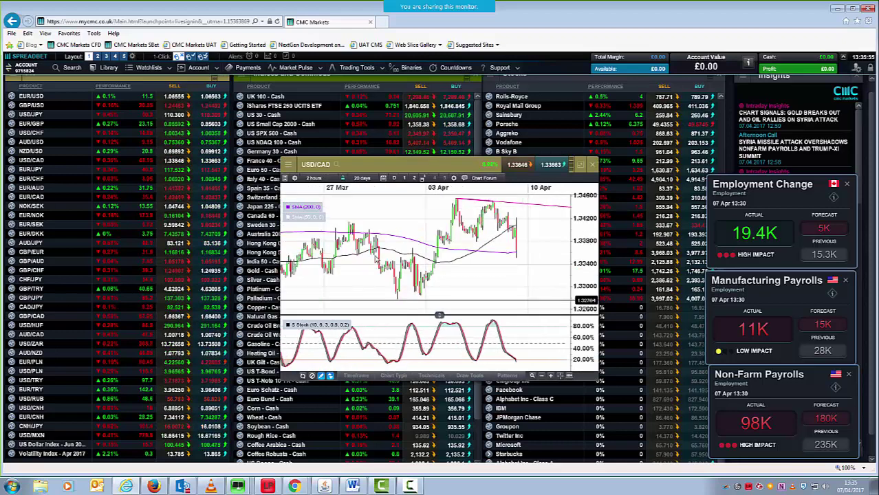
scroll(376, 259, "up", 2)
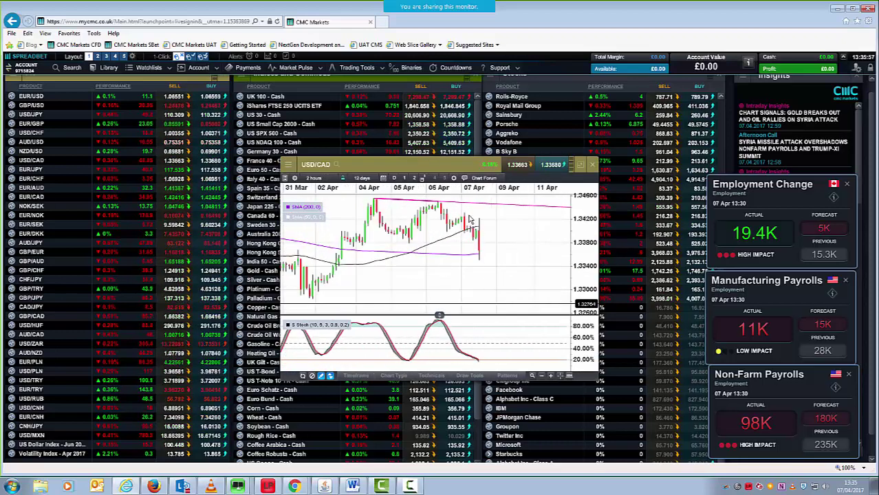
left_click_drag(385, 164, 234, 134)
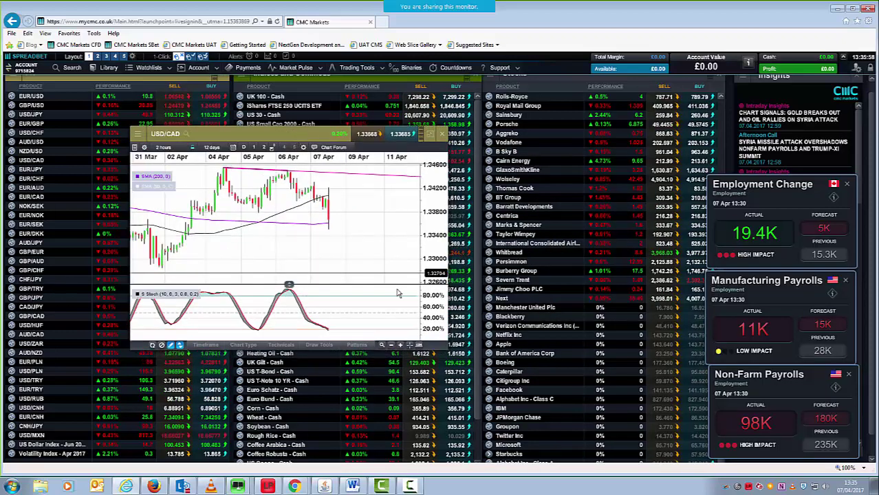
left_click(455, 352)
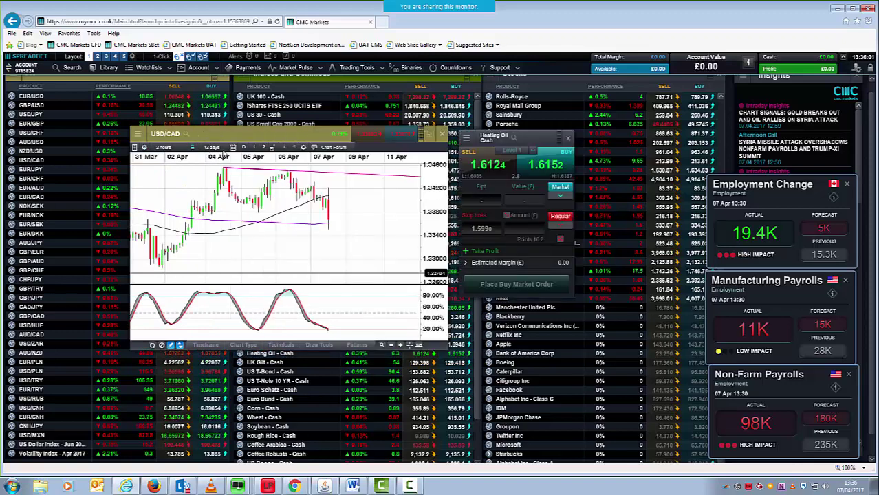
left_click(568, 138)
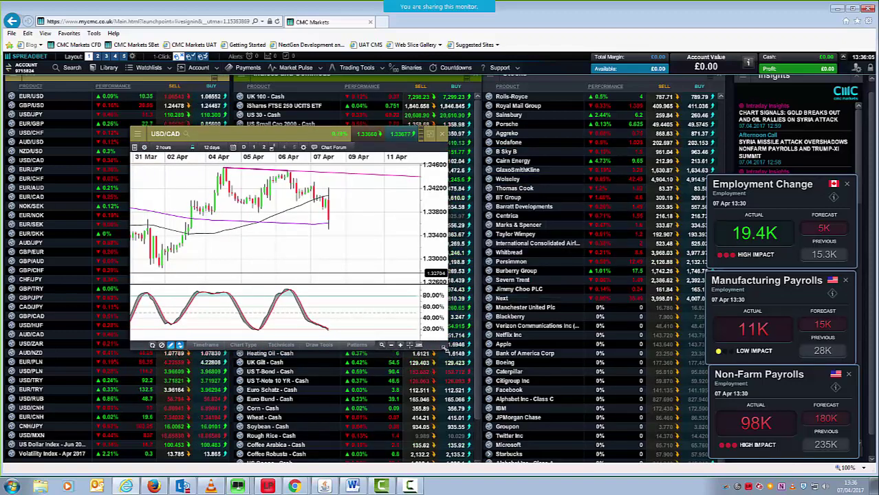
left_click_drag(445, 347, 589, 381)
scroll(452, 239, "down", 2)
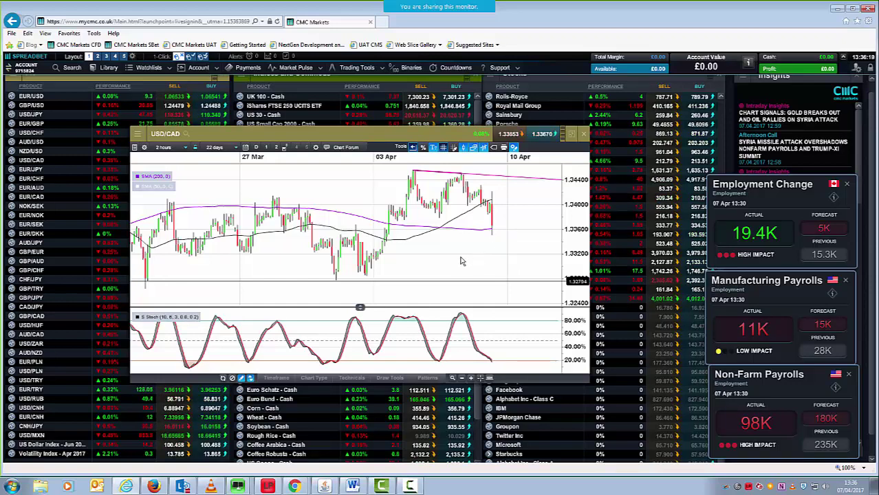
left_click_drag(403, 150, 326, 150)
left_click(506, 135)
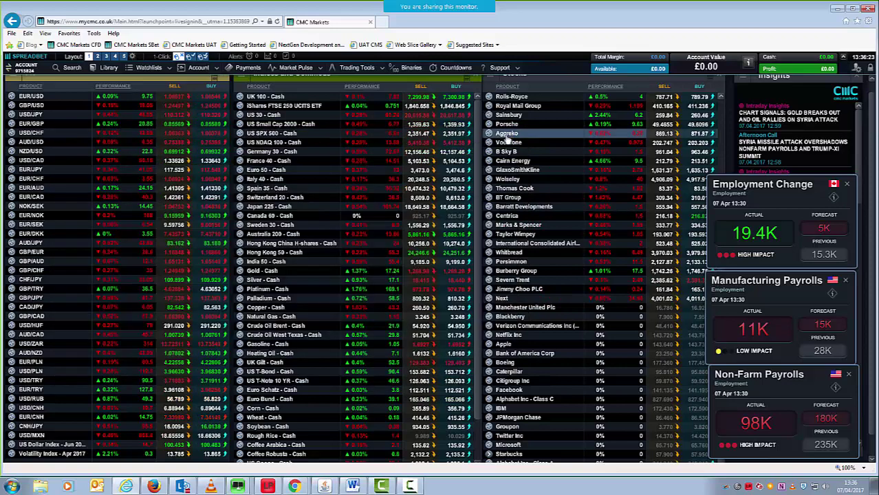
Close the Employment Change and Non-Farm Payrolls cards, then place the Bloomberg DXY chart over the platform.
left_click(847, 186)
left_click(845, 280)
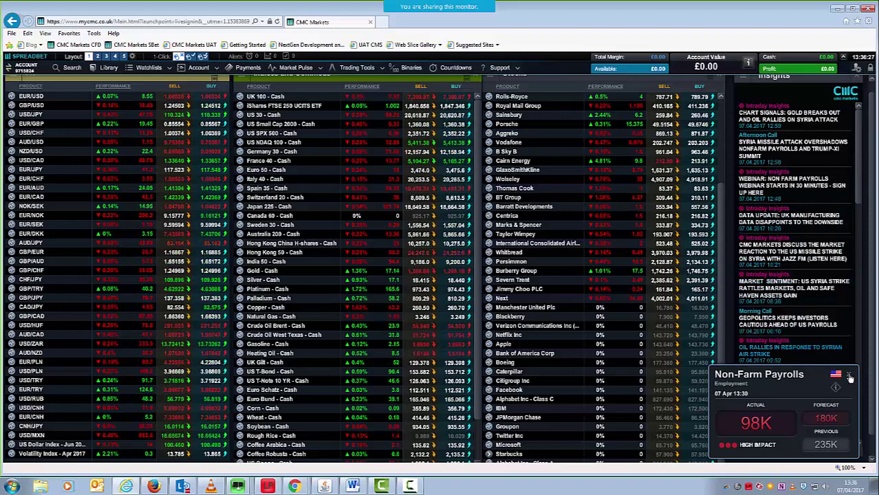
left_click(849, 377)
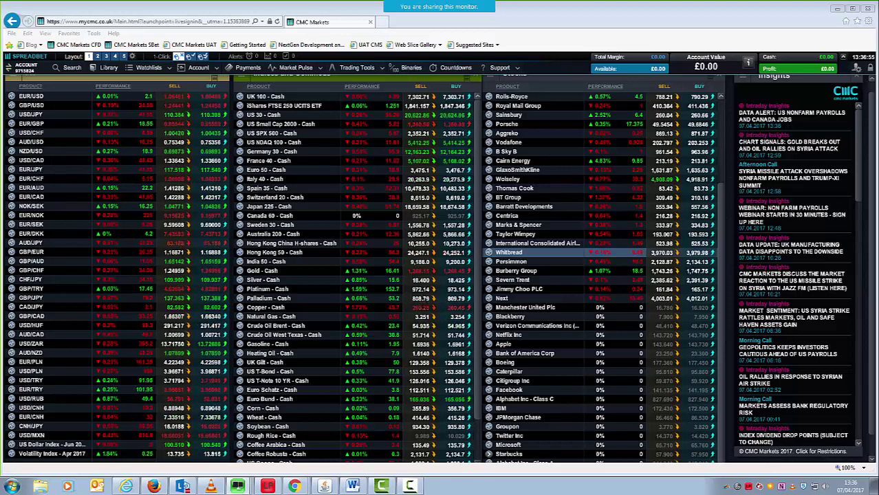
left_click_drag(424, 114, 410, 121)
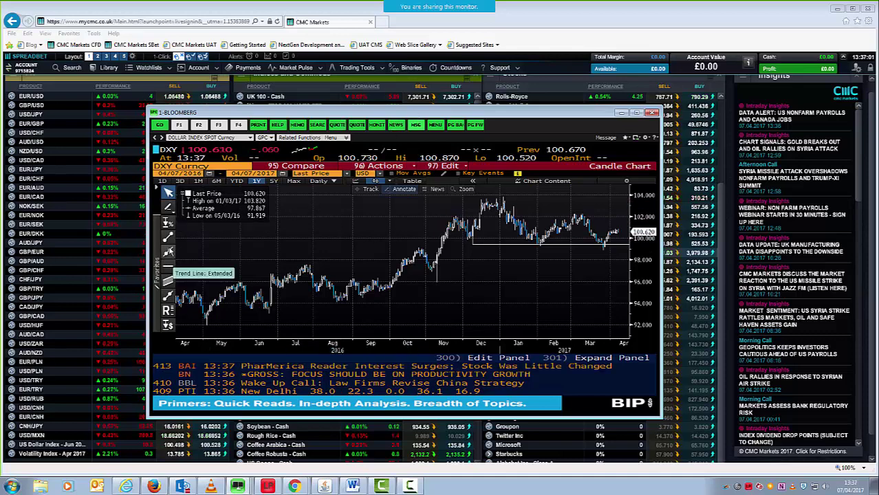
Draw a downward trend line across the dollar index December–March highs, then hide the chart.
left_click(168, 252)
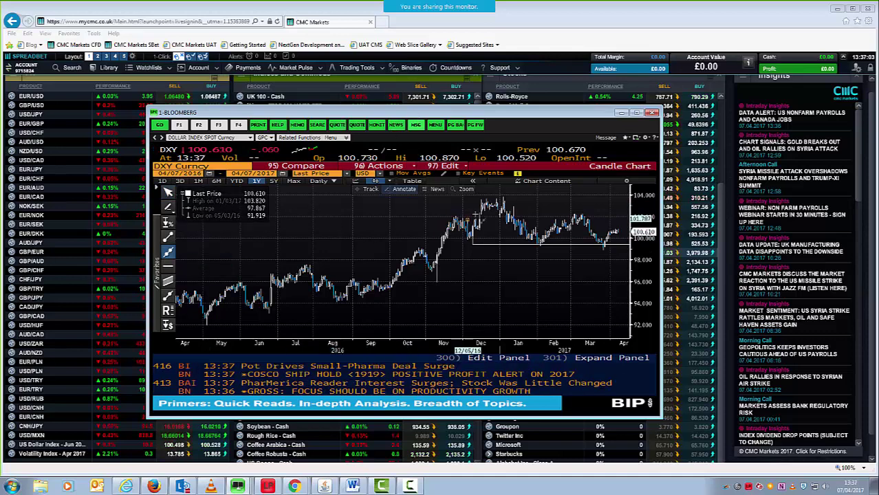
left_click_drag(503, 197, 576, 205)
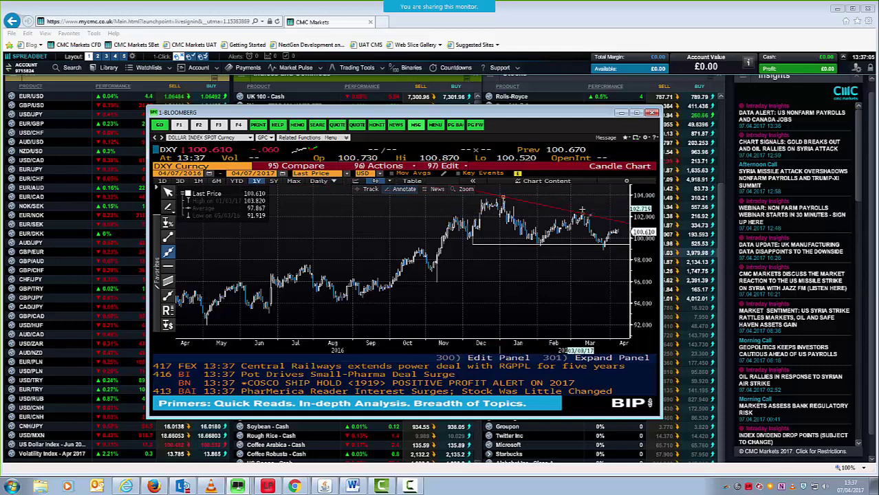
left_click(169, 192)
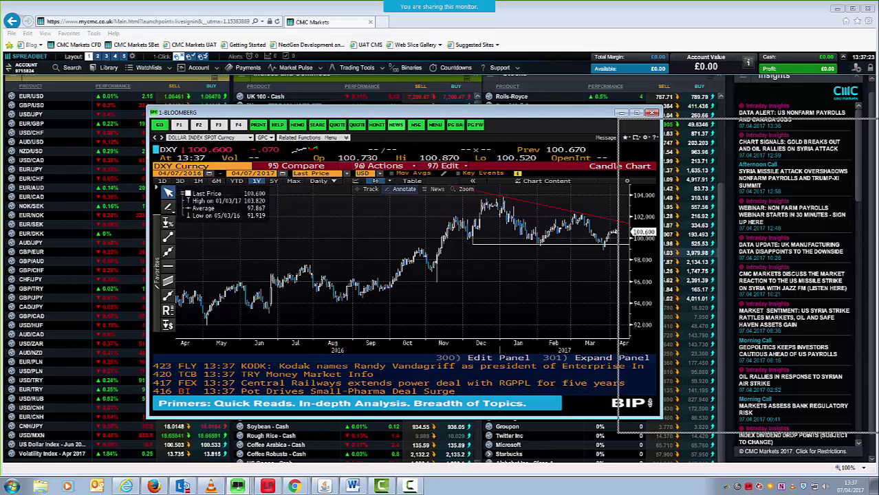
left_click(68, 165)
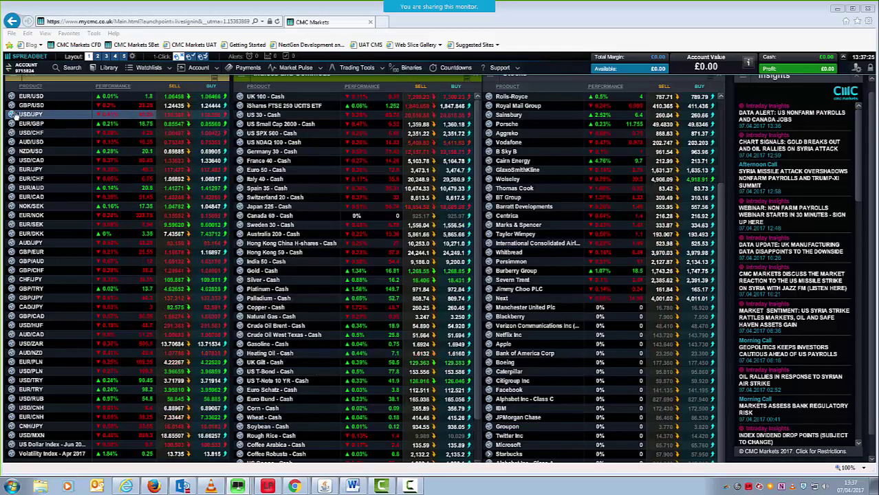
Open the GBP/USD chart, zoom it to about four months, and move it up-left.
right_click(42, 150)
left_click(251, 197)
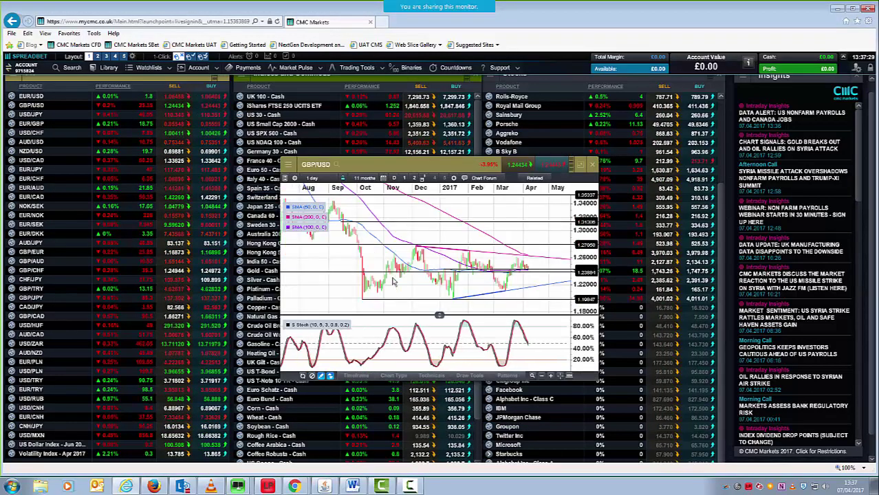
scroll(394, 282, "up", 5)
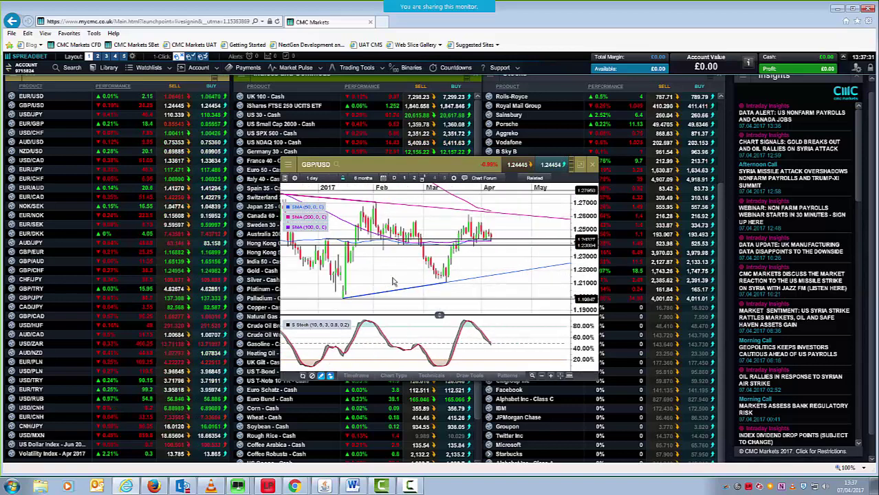
mouse_move(474, 249)
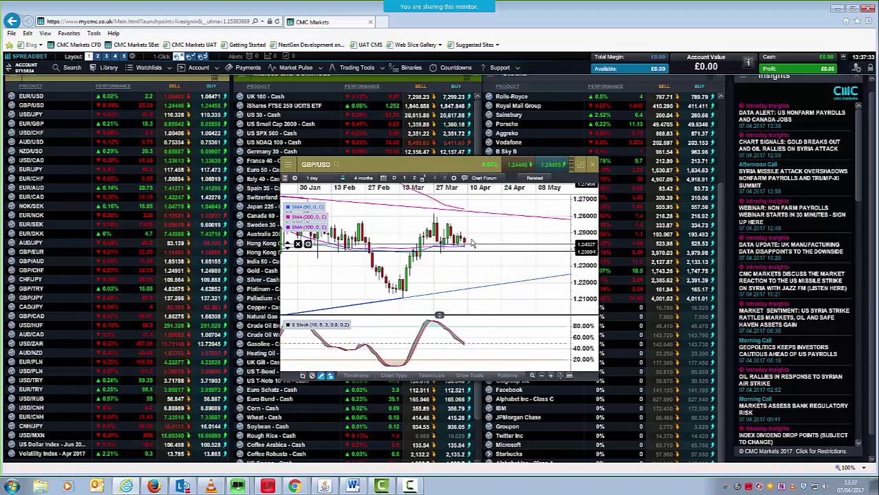
left_click_drag(470, 255, 433, 251)
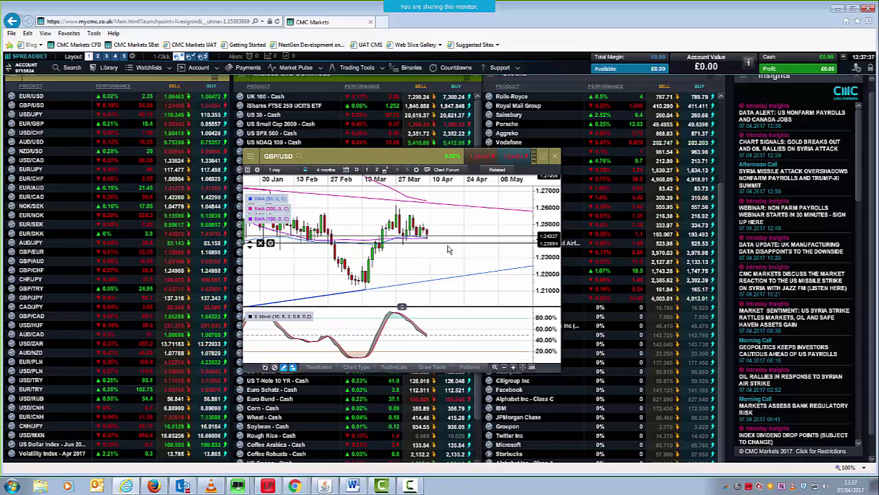
mouse_move(434, 249)
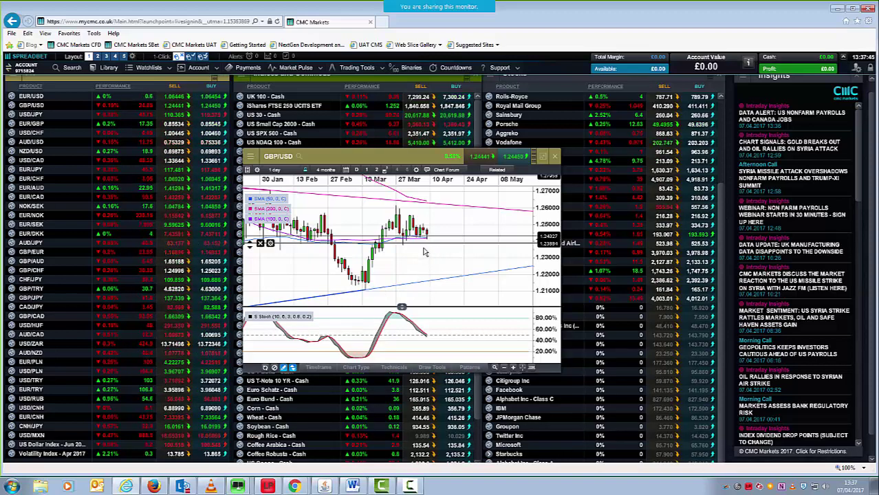
Drag the GBP/USD chart window further up and left over the FX watchlist.
left_click_drag(417, 158, 328, 146)
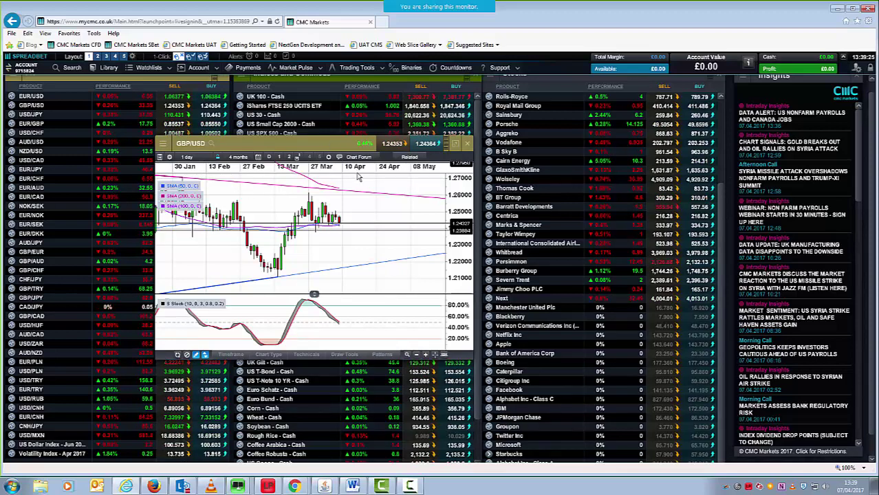
Nudge the GBP/USD chart window about 50 px left and slightly down.
left_click_drag(317, 146, 281, 154)
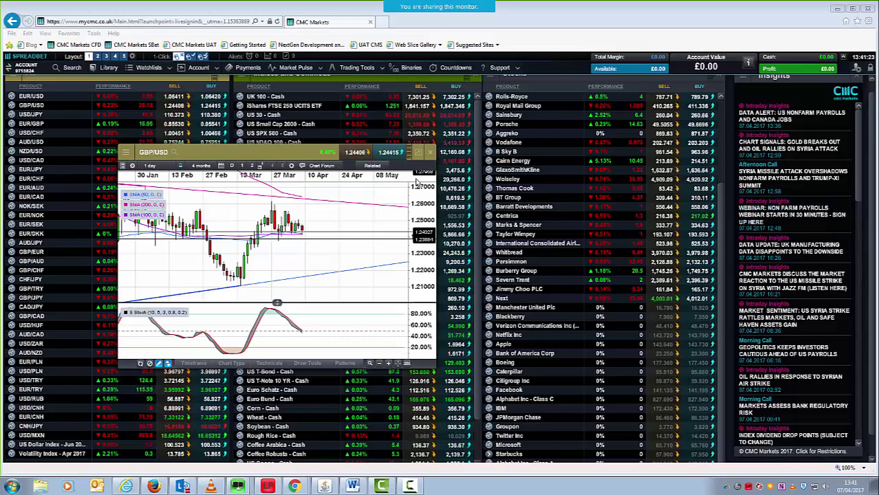
Close the GBP/USD chart, search the Product Library for GBP/NZD, and open the result's actions menu.
left_click(430, 152)
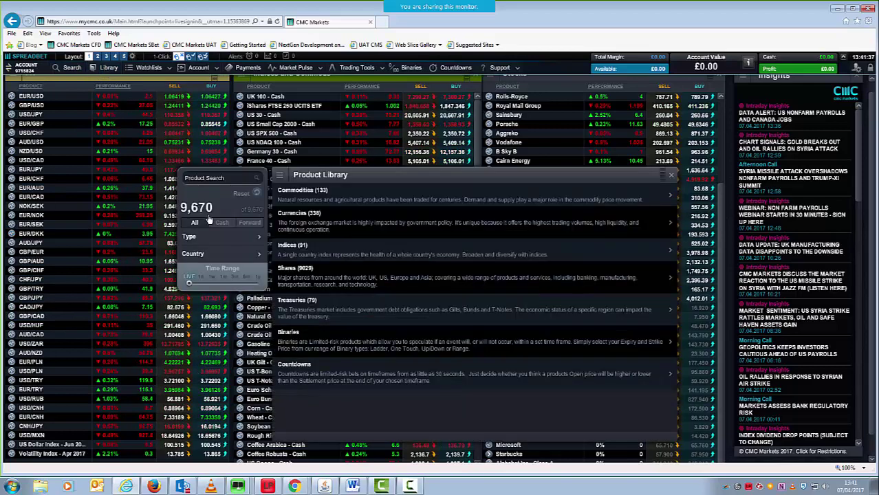
left_click(219, 178)
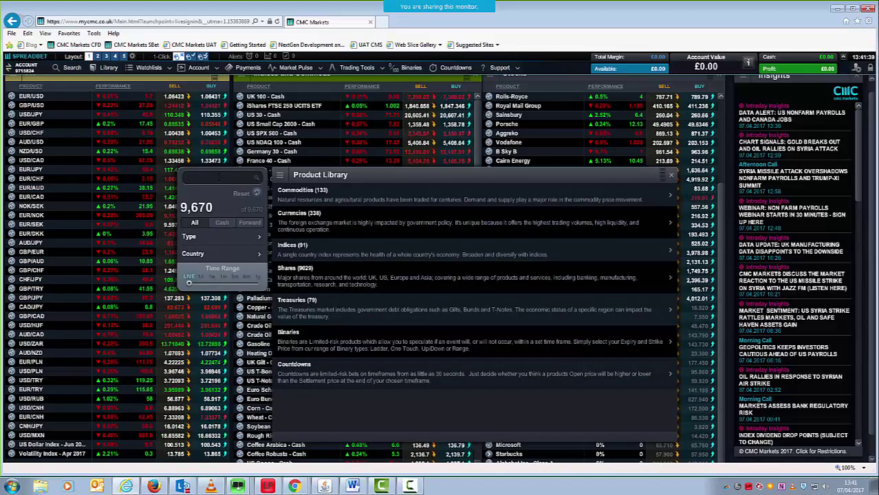
type("GBP/NZD")
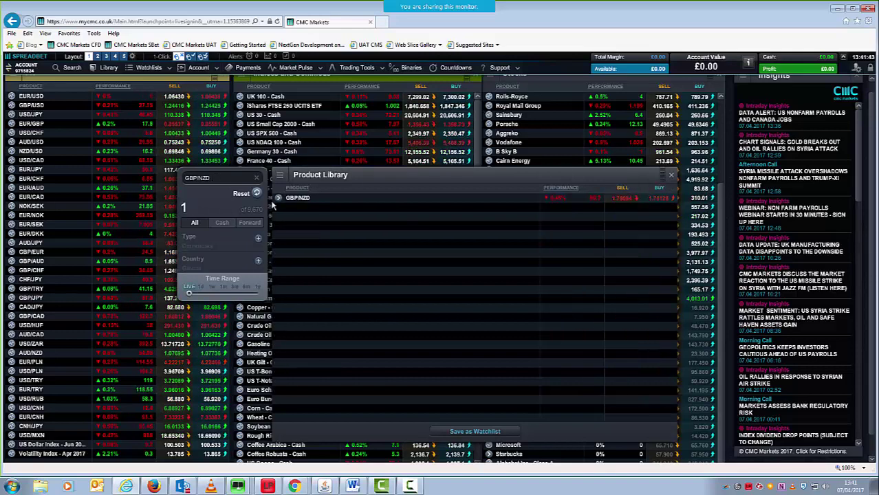
left_click(278, 199)
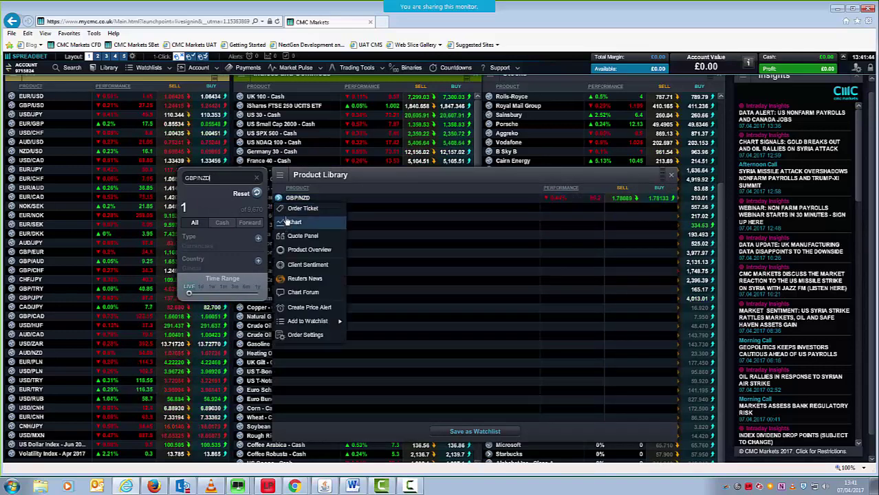
Open a GBP/NZD chart, close the Product Library, and move the chart window down and left.
left_click(288, 222)
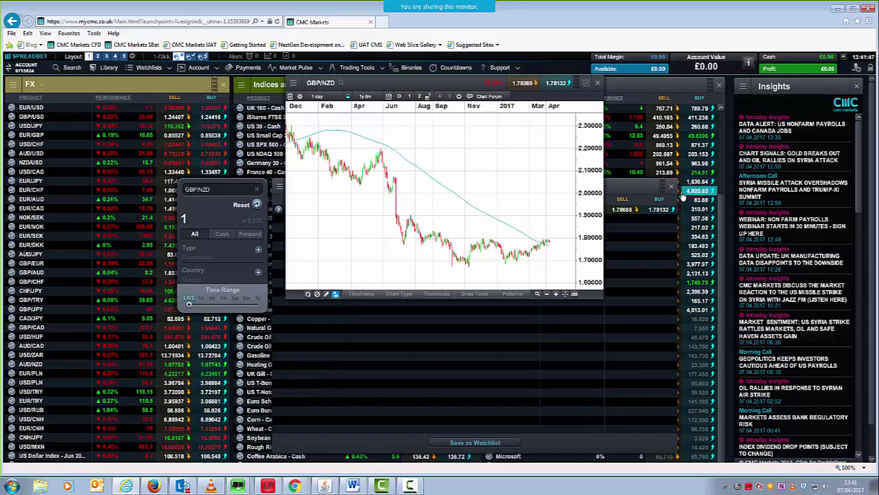
left_click(671, 186)
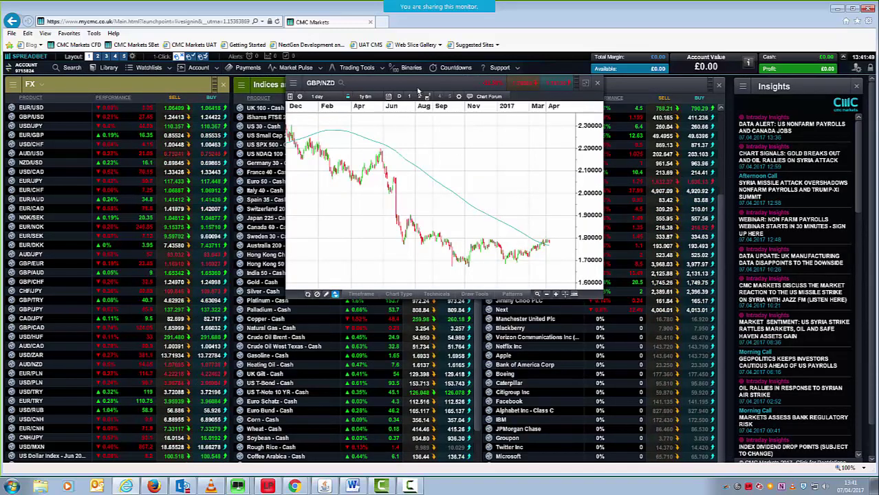
left_click_drag(418, 90, 319, 151)
scroll(324, 249, "up", 3)
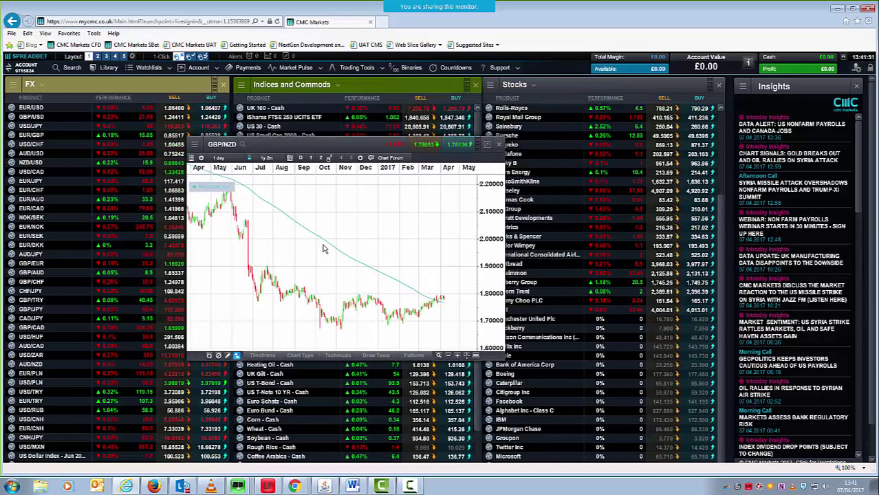
scroll(323, 249, "up", 5)
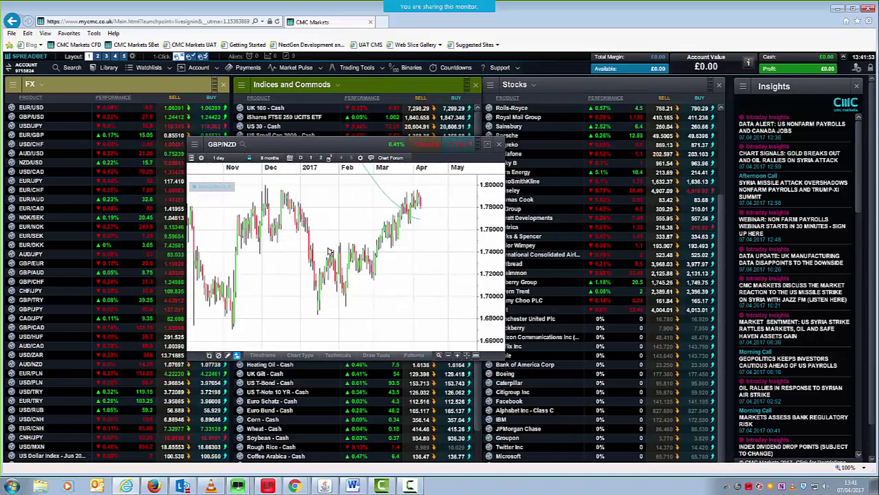
scroll(329, 252, "up", 1)
Switch the GBP/NZD chart to 4-hour candles spanning about two months.
left_click(219, 158)
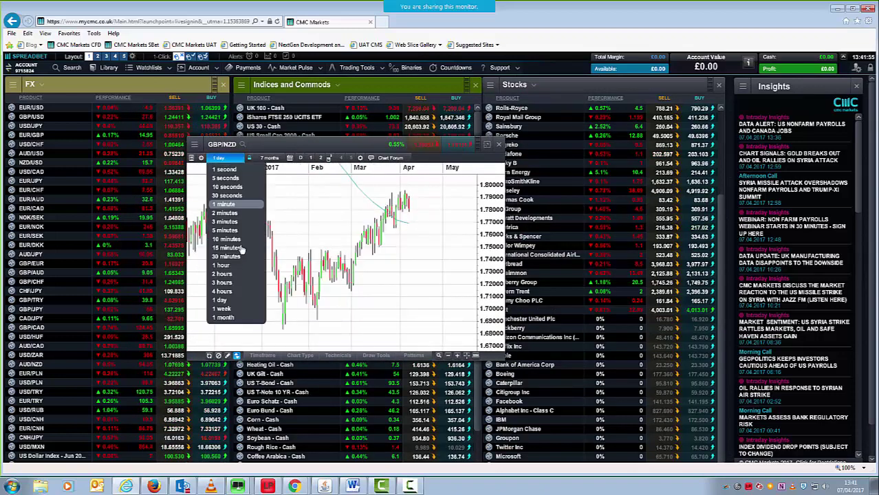
left_click(242, 292)
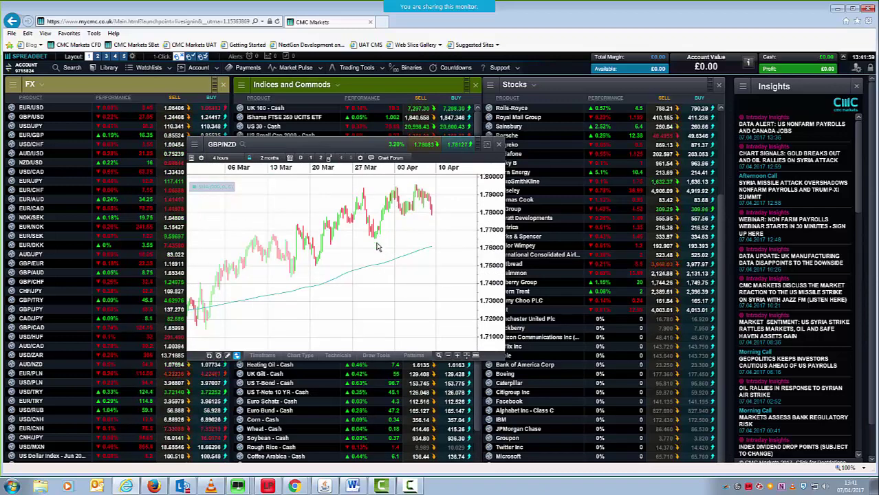
scroll(377, 253, "up", 1)
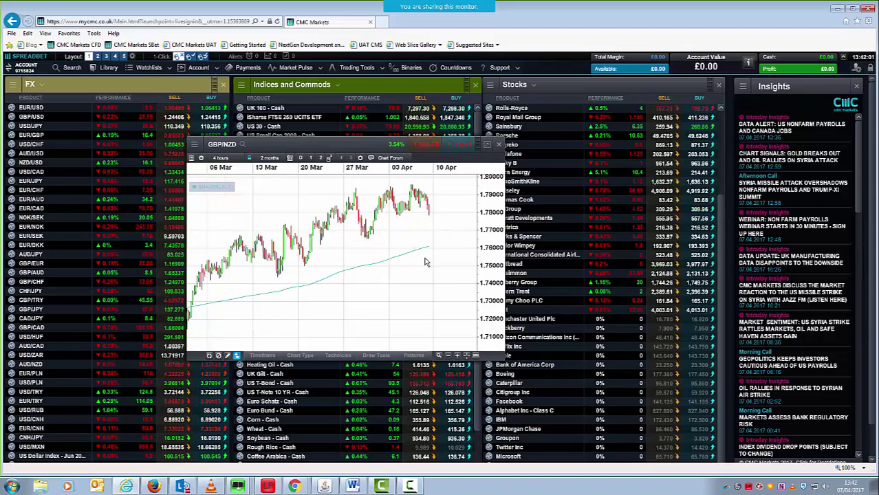
Draw a horizontal support line at 1.77815 on the GBP/NZD chart.
left_click(376, 355)
left_click(236, 337)
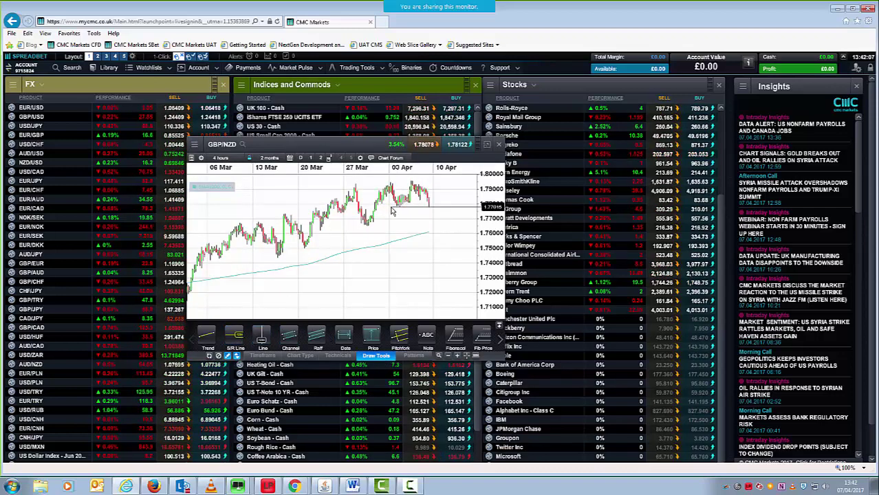
left_click(391, 207)
scroll(396, 256, "up", 3)
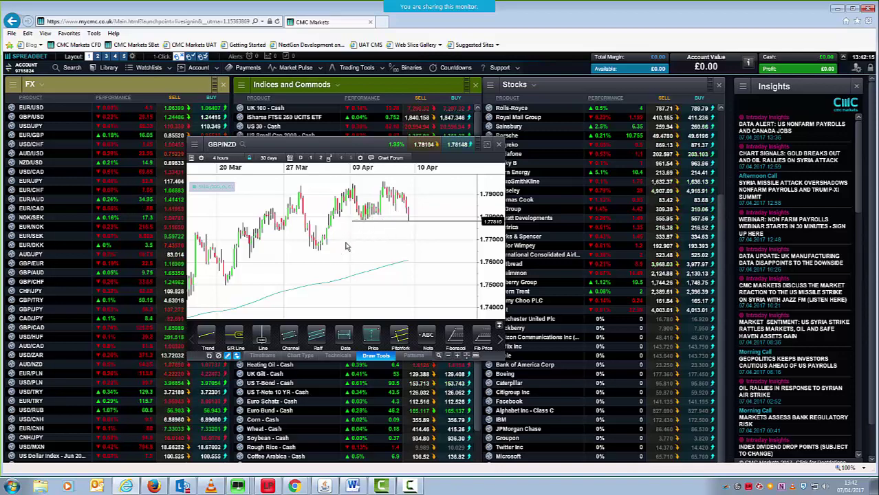
Extend the 1.77815 support line to the left and confirm it.
mouse_move(407, 223)
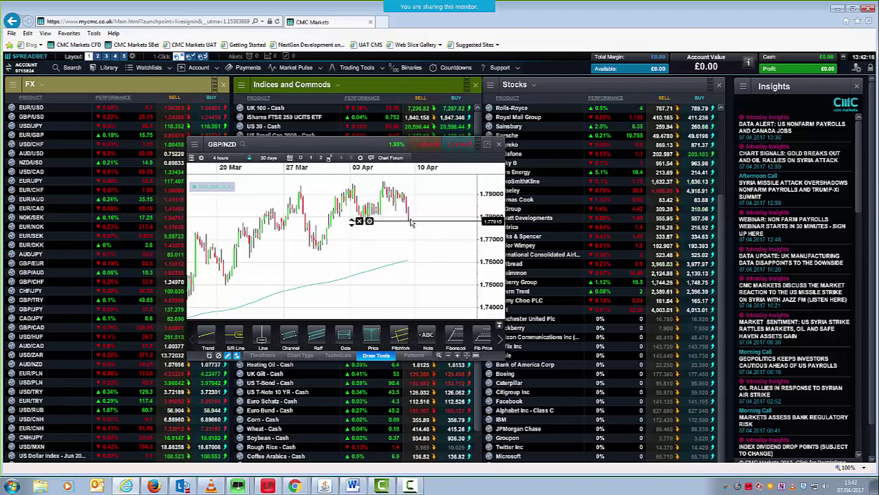
left_click(368, 222)
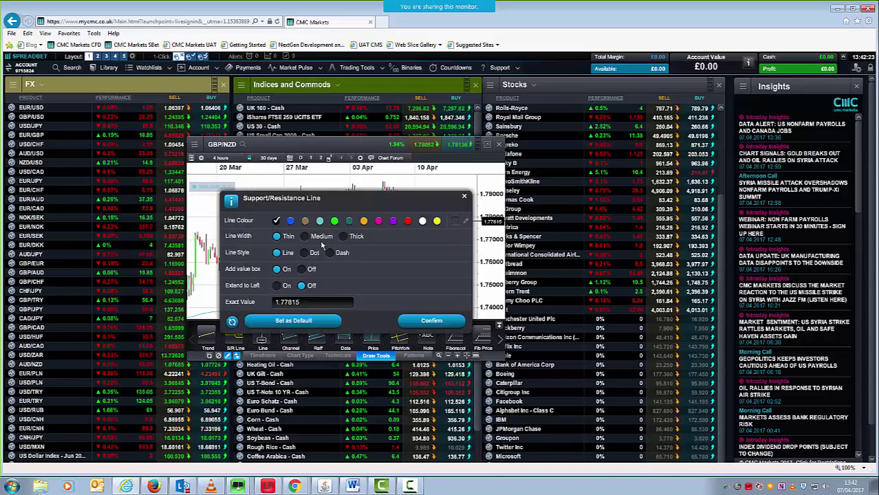
left_click(278, 286)
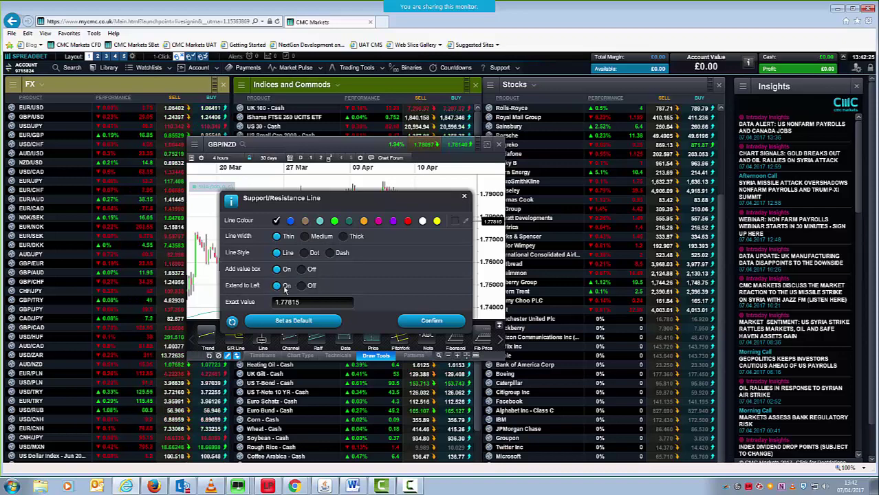
left_click(431, 321)
scroll(352, 226, "down", 2)
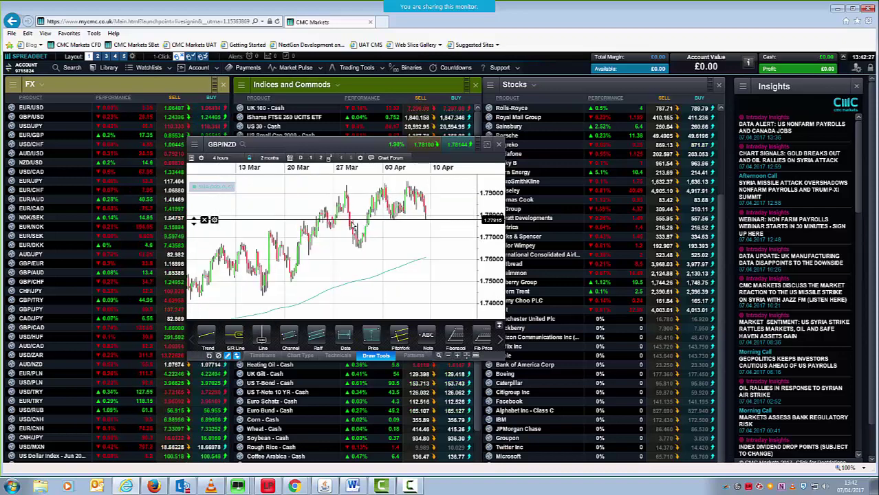
scroll(353, 225, "down", 3)
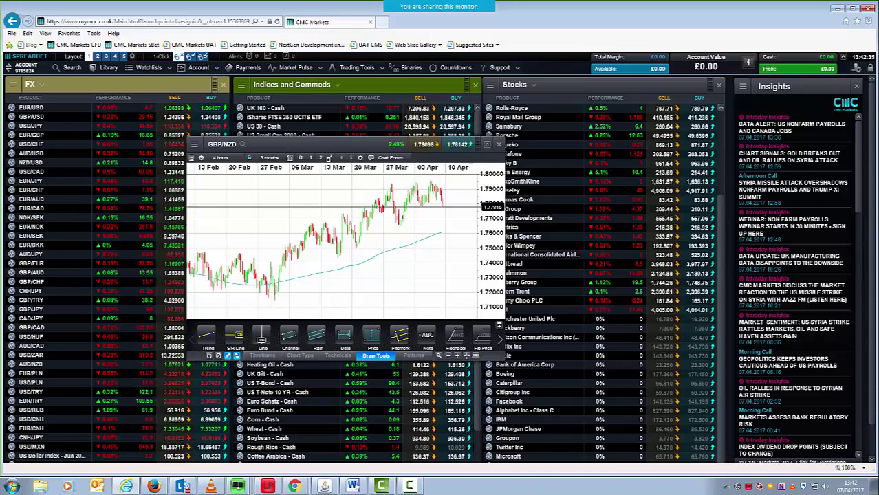
Widen the GBP/NZD chart window and switch it to daily bars.
mouse_move(504, 358)
left_mouse_down()
mouse_move(589, 376)
mouse_move(633, 361)
left_mouse_up()
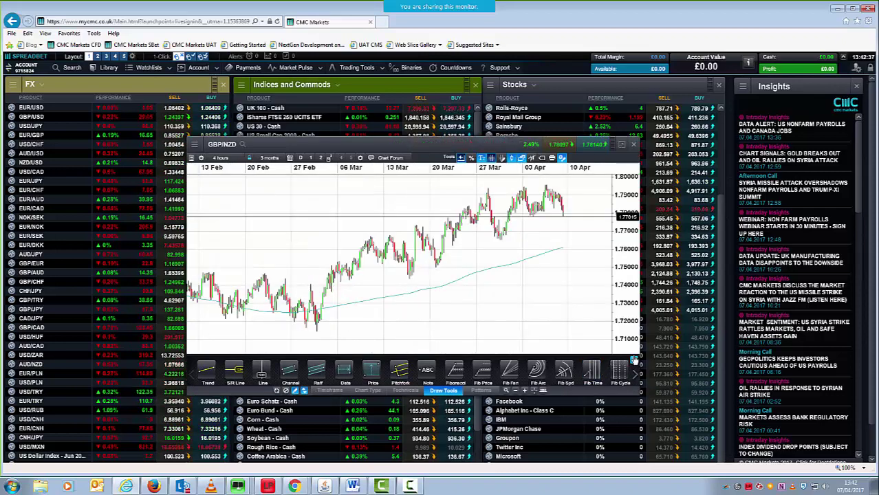
left_click(633, 360)
scroll(520, 304, "up", 1)
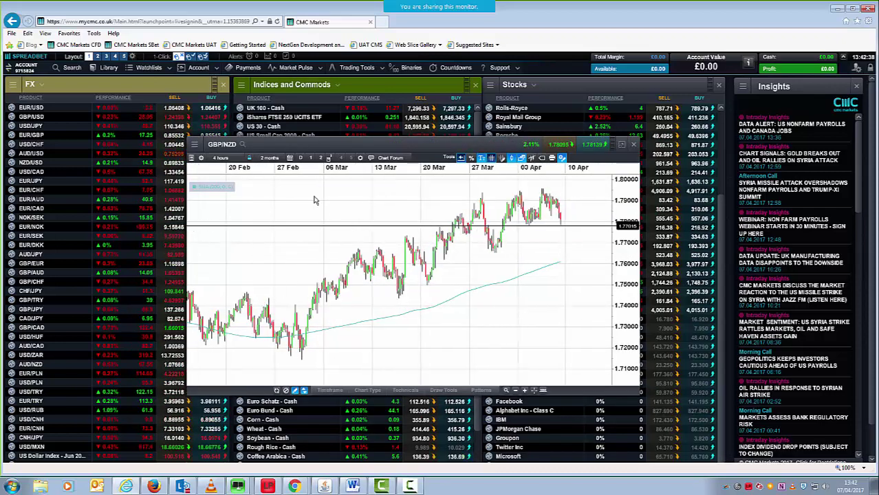
left_click(225, 159)
left_click(237, 295)
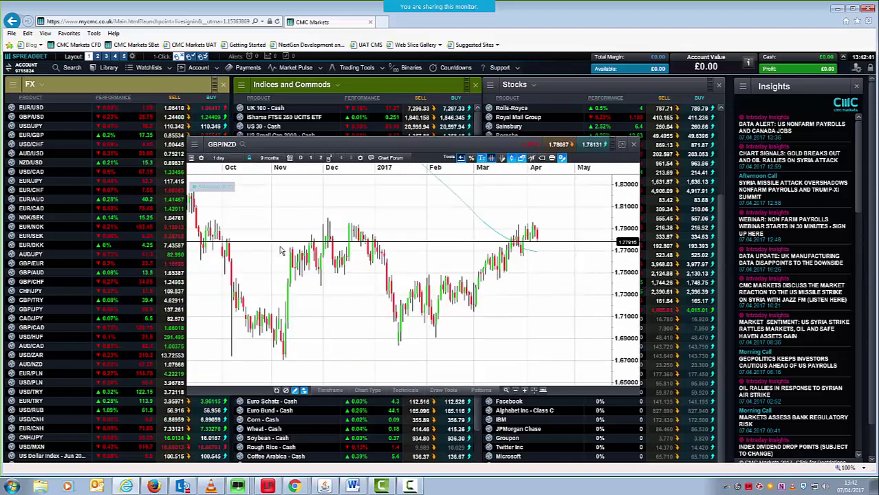
scroll(280, 250, "up", 1)
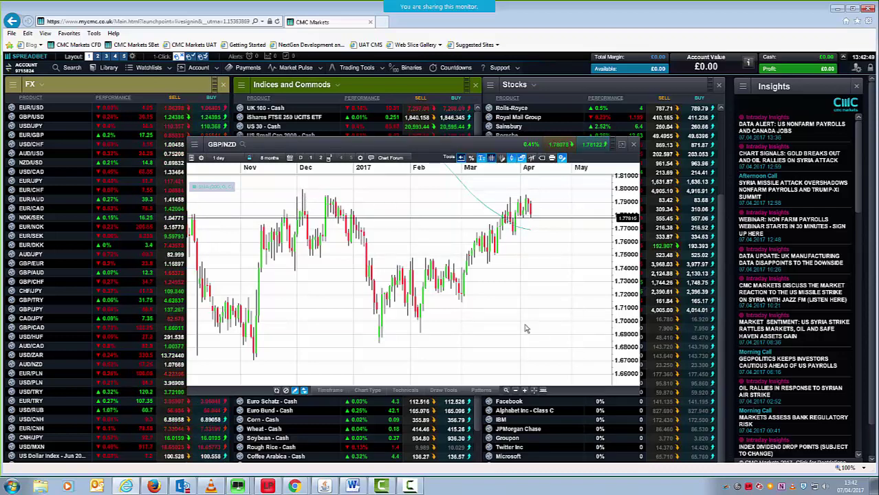
Draw a rising trend line from the late-February low near 1.69.
left_click(444, 389)
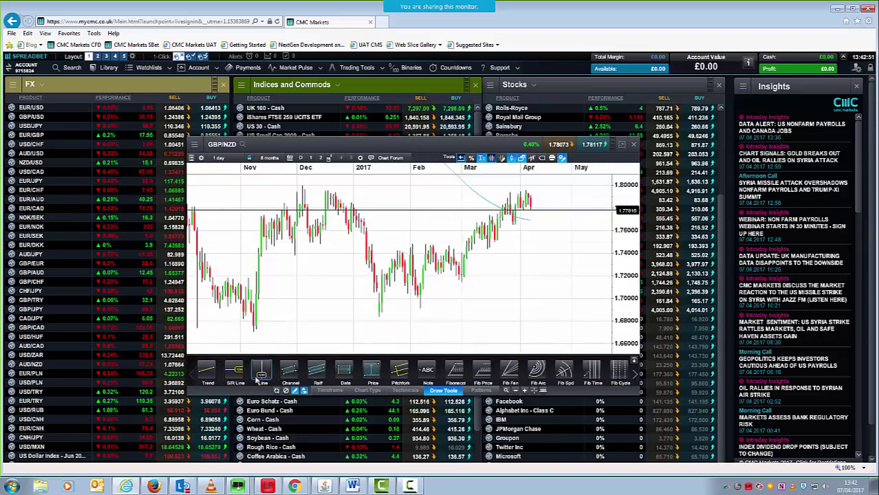
left_click(207, 372)
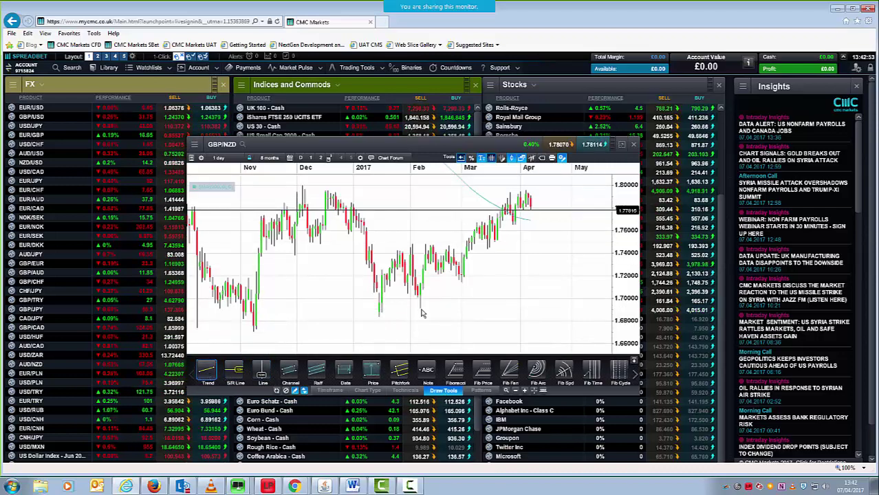
left_click_drag(420, 307, 605, 189)
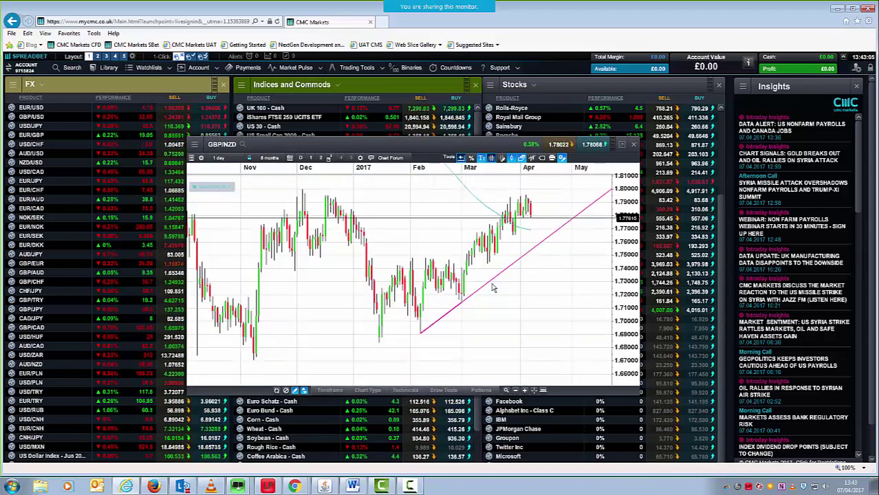
Add an RSI (10) study with default settings to the GBP/NZD chart.
left_click(384, 390)
left_click(208, 374)
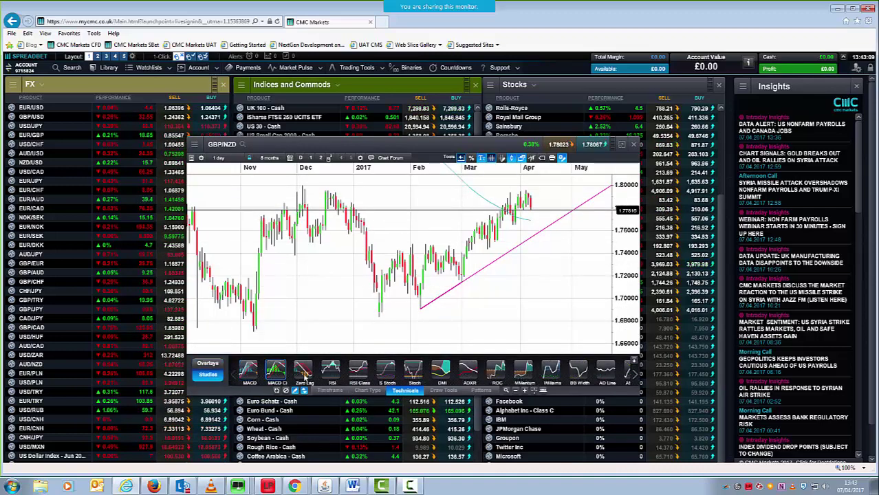
left_click(330, 371)
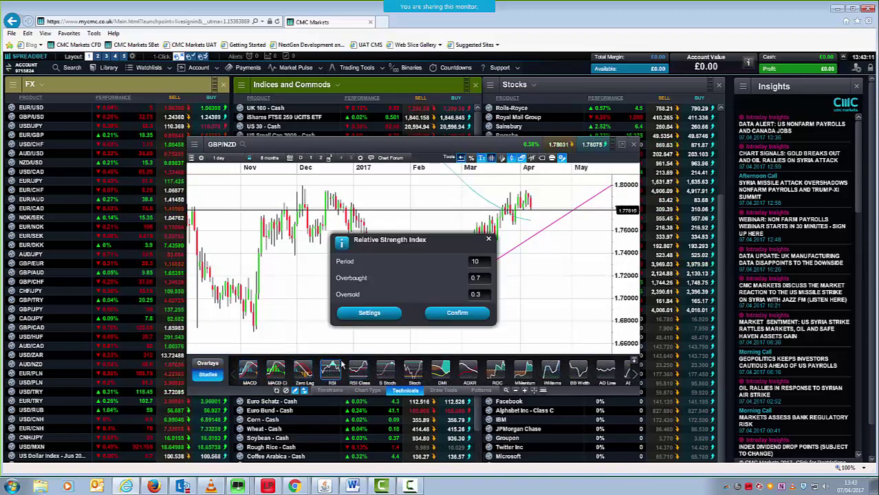
left_click(456, 313)
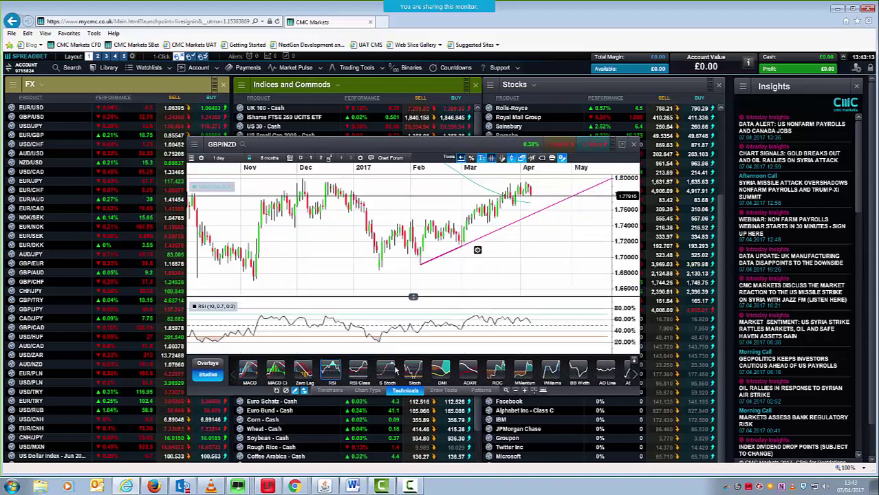
Add a Slow Stochastic with D length 6, then hide the indicator strip and reposition the window.
left_click(387, 375)
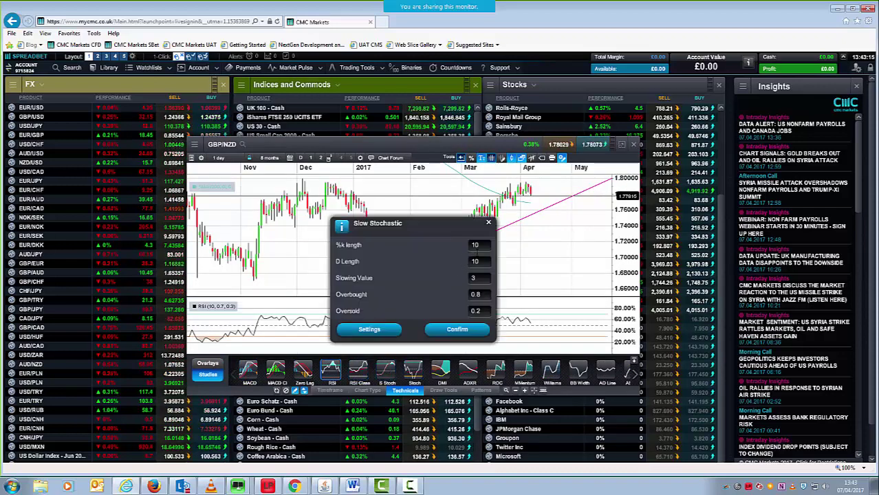
type("6")
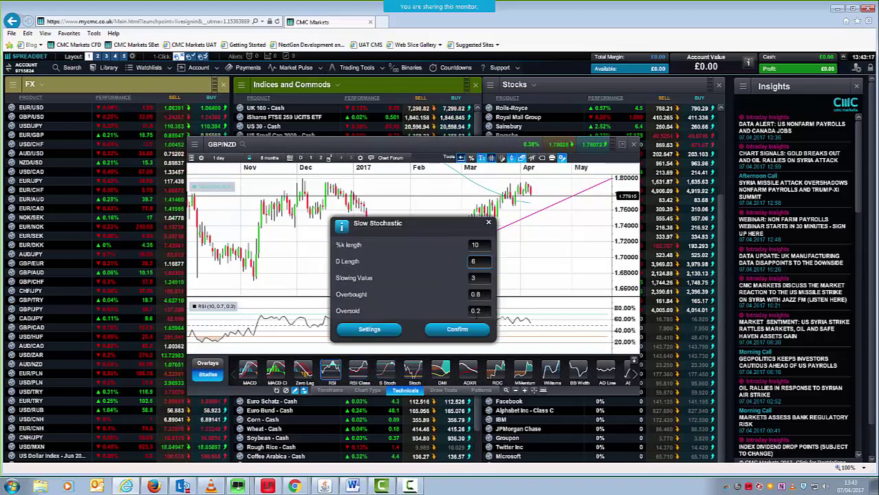
left_click(457, 330)
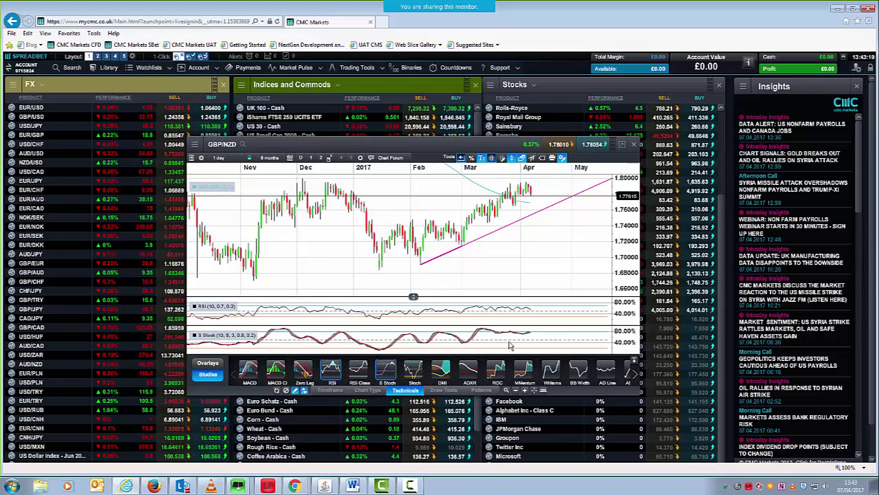
left_click(633, 362)
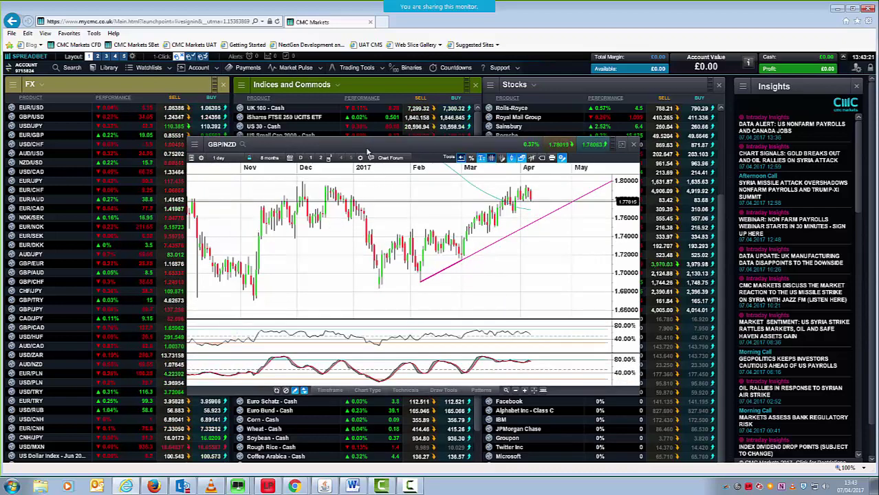
left_click_drag(352, 145, 199, 82)
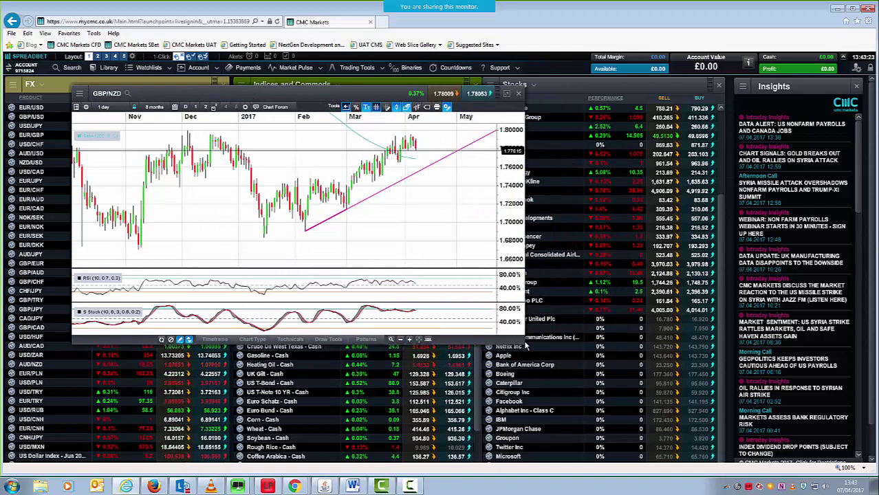
Drag the GBP/NZD chart's corner to enlarge the chart, RSI and stochastic panes.
left_click_drag(522, 340, 596, 443)
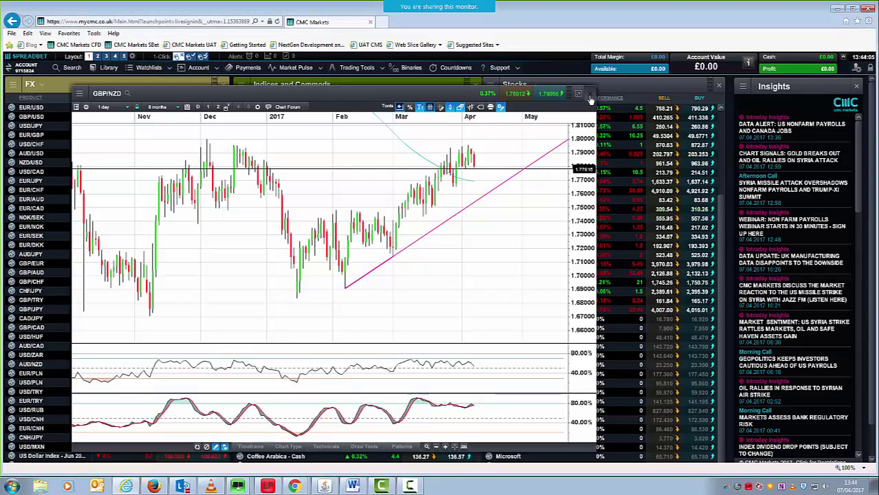
Close GBP/NZD, open the saved UK 100 - Cash chart, then move and enlarge its window.
left_click(589, 94)
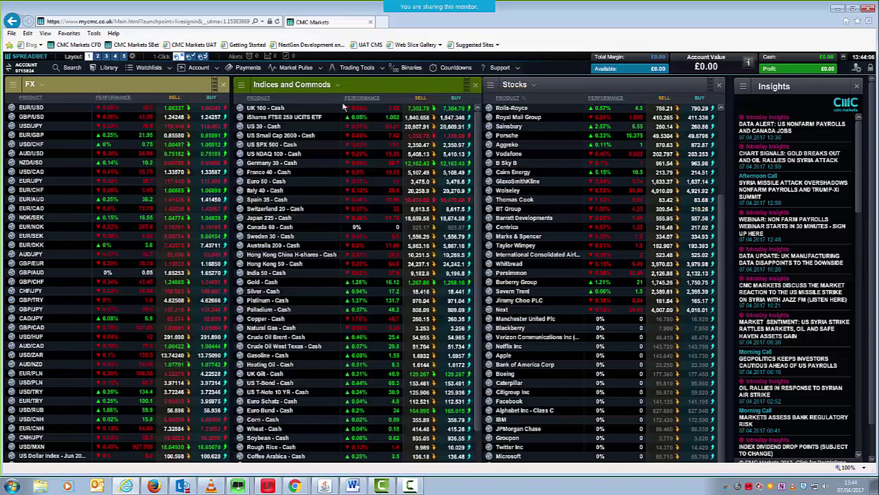
right_click(241, 110)
left_click(247, 148)
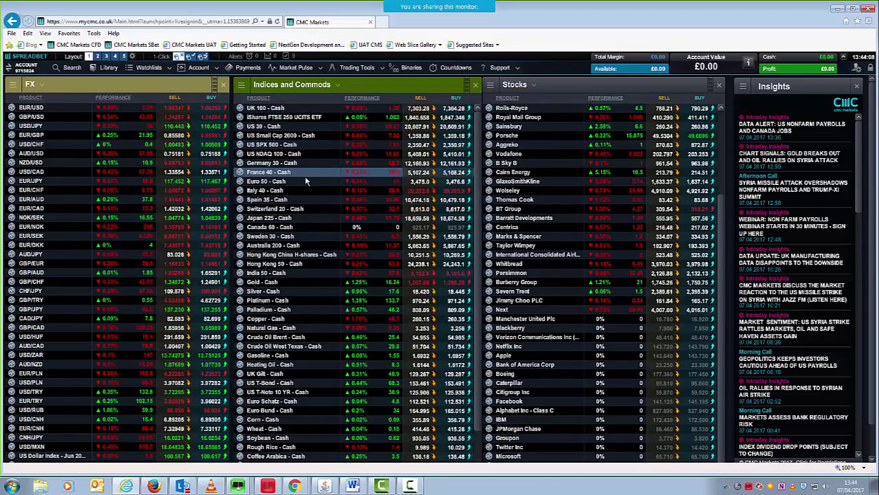
scroll(360, 199, "up", 2)
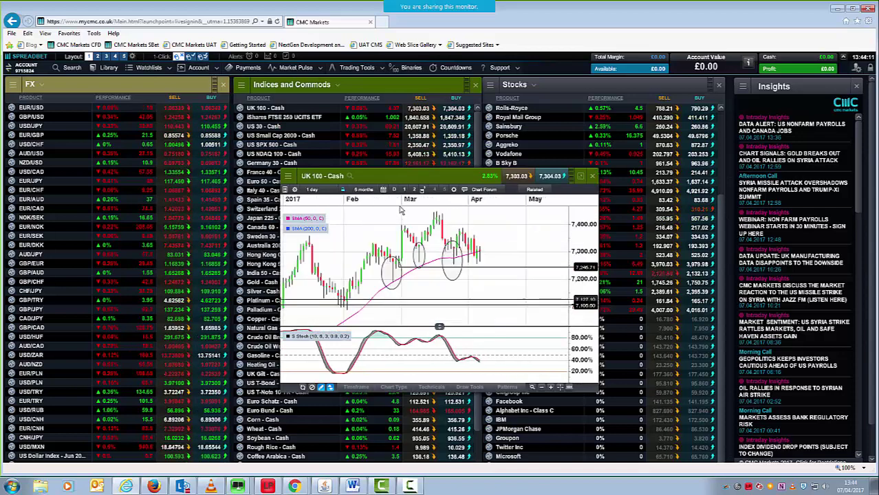
left_click_drag(364, 174, 206, 146)
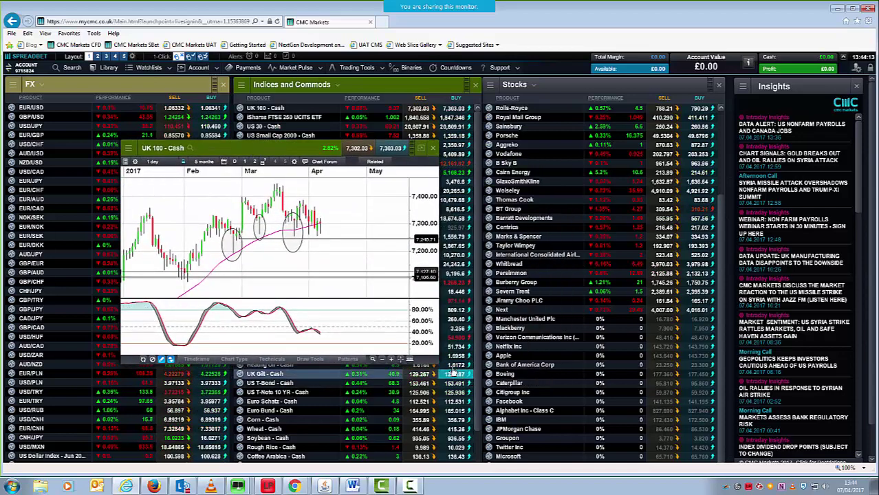
left_click_drag(434, 362, 723, 413)
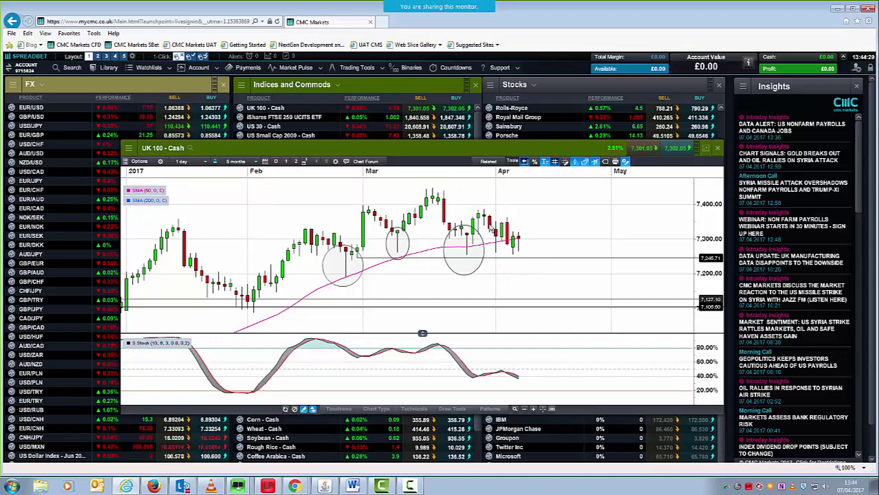
Draw a descending trend line on UK 100 - Cash from the March high to the right.
left_click(452, 409)
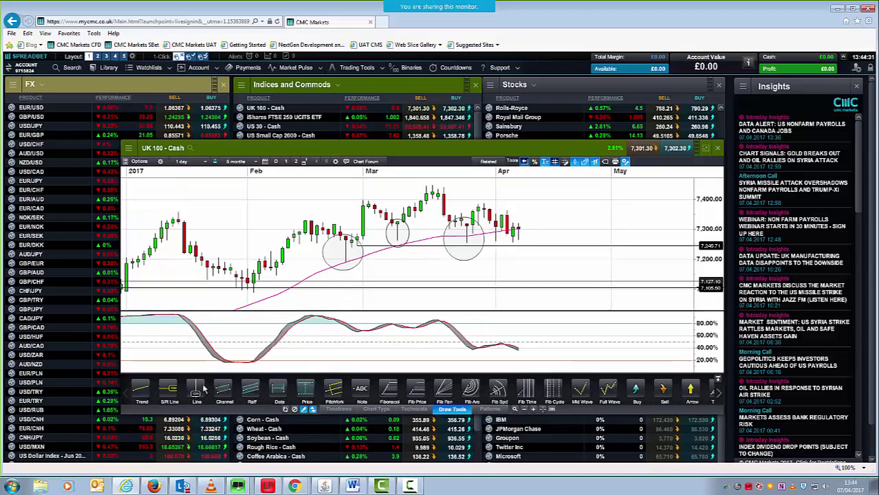
left_click(141, 389)
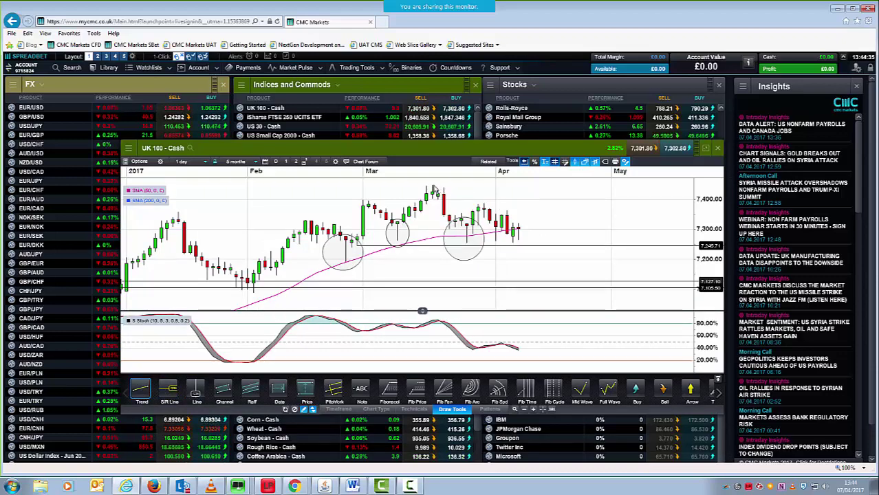
mouse_move(433, 189)
left_mouse_down()
mouse_move(474, 247)
mouse_move(523, 202)
left_mouse_up()
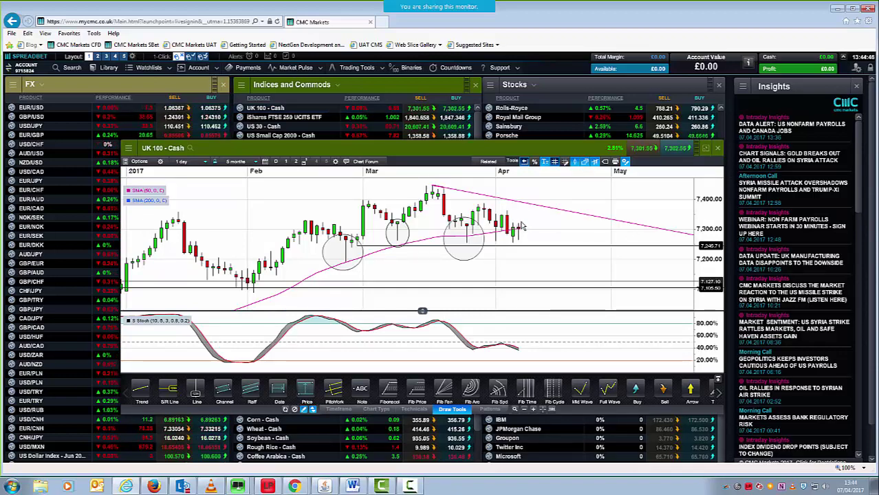
Set the UK 100 chart to 1-hour candles and zoom in to 06–07 April.
left_click(186, 162)
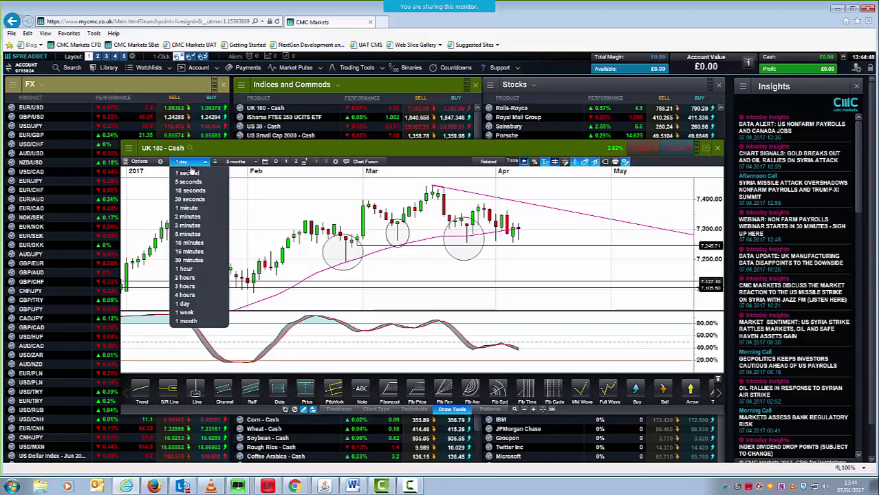
left_click(184, 269)
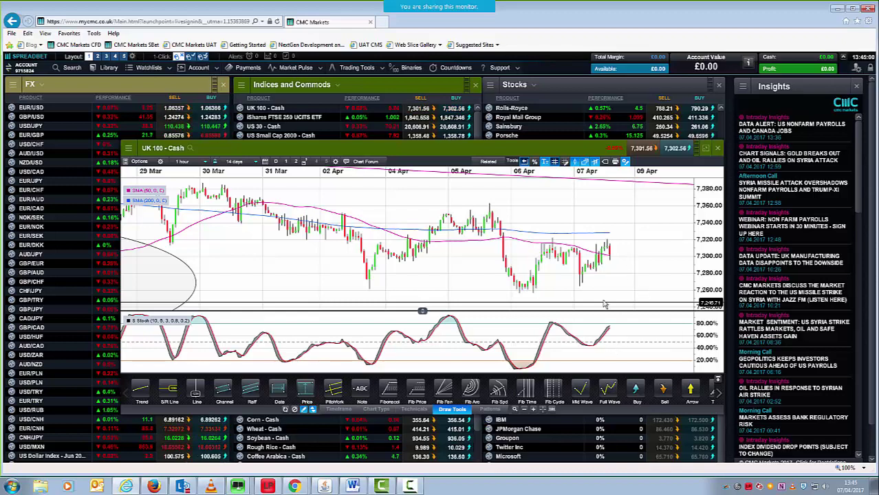
scroll(583, 268, "up", 3)
scroll(583, 268, "up", 5)
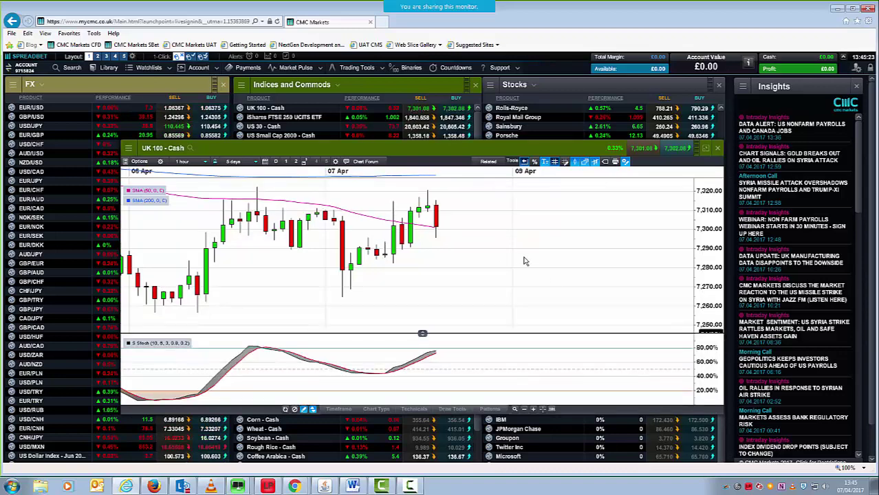
Zoom the hourly UK 100 chart out to span 04–07 April.
scroll(454, 218, "down", 2)
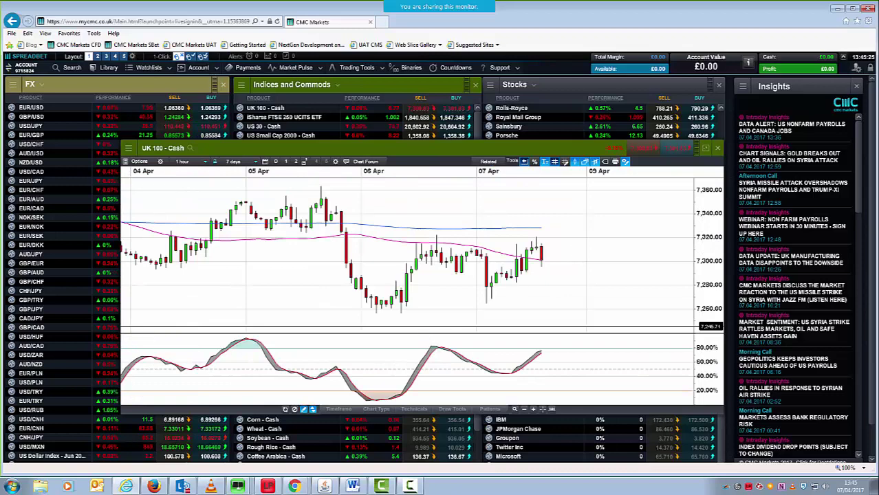